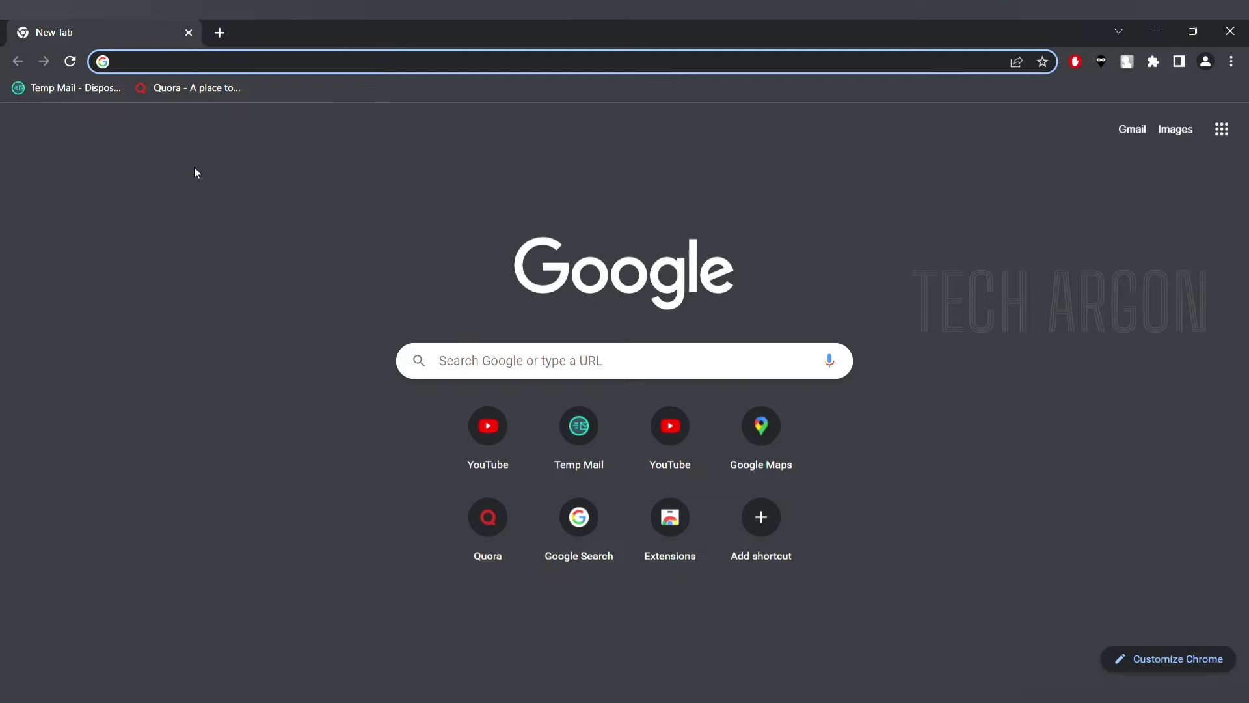
Step: Load quora.com from the bookmark to reach the login page
click(203, 230)
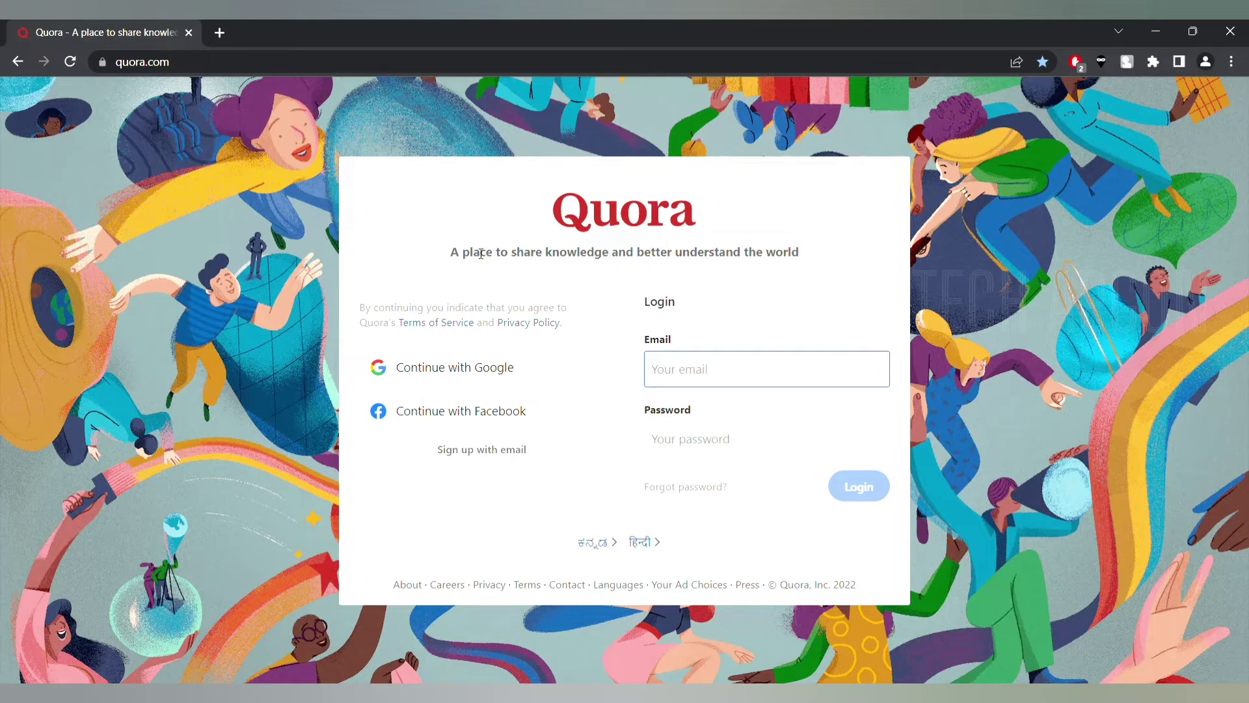
click(765, 223)
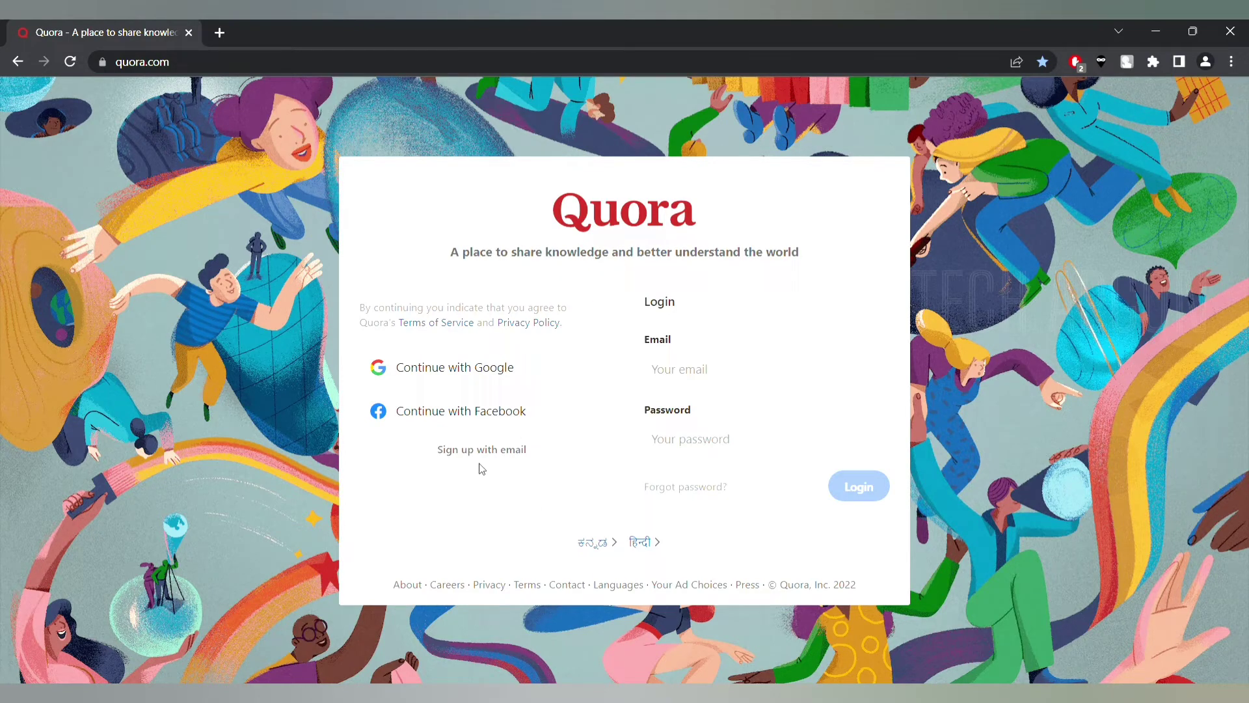
Step: Start an email sign-up with the name ABCD, leaving email empty, and open a new browser tab
click(521, 455)
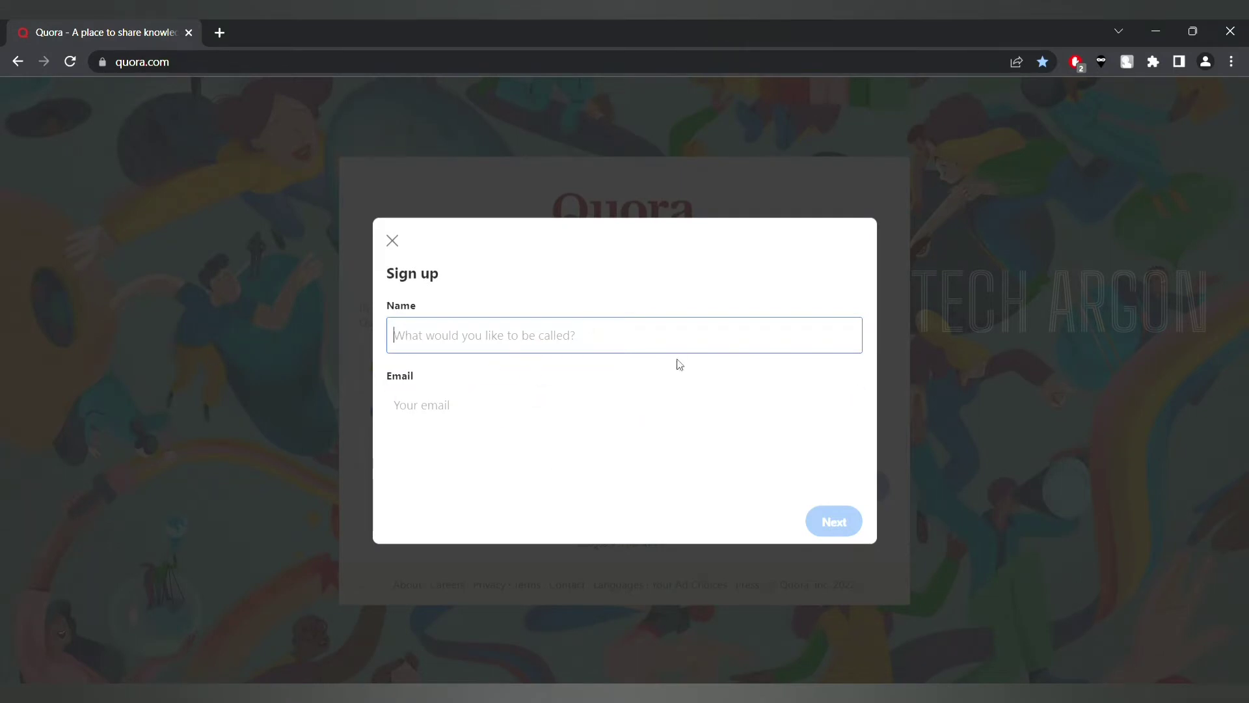
click(452, 410)
text(A)
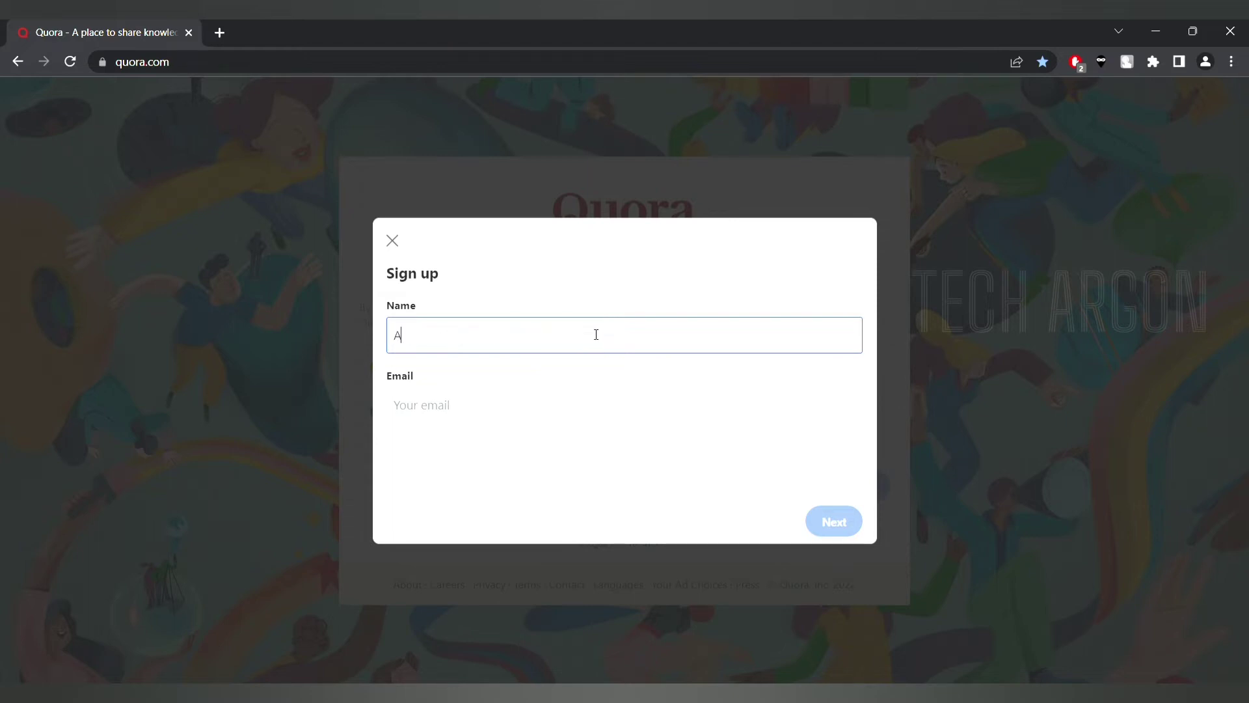
text(BCD)
click(548, 420)
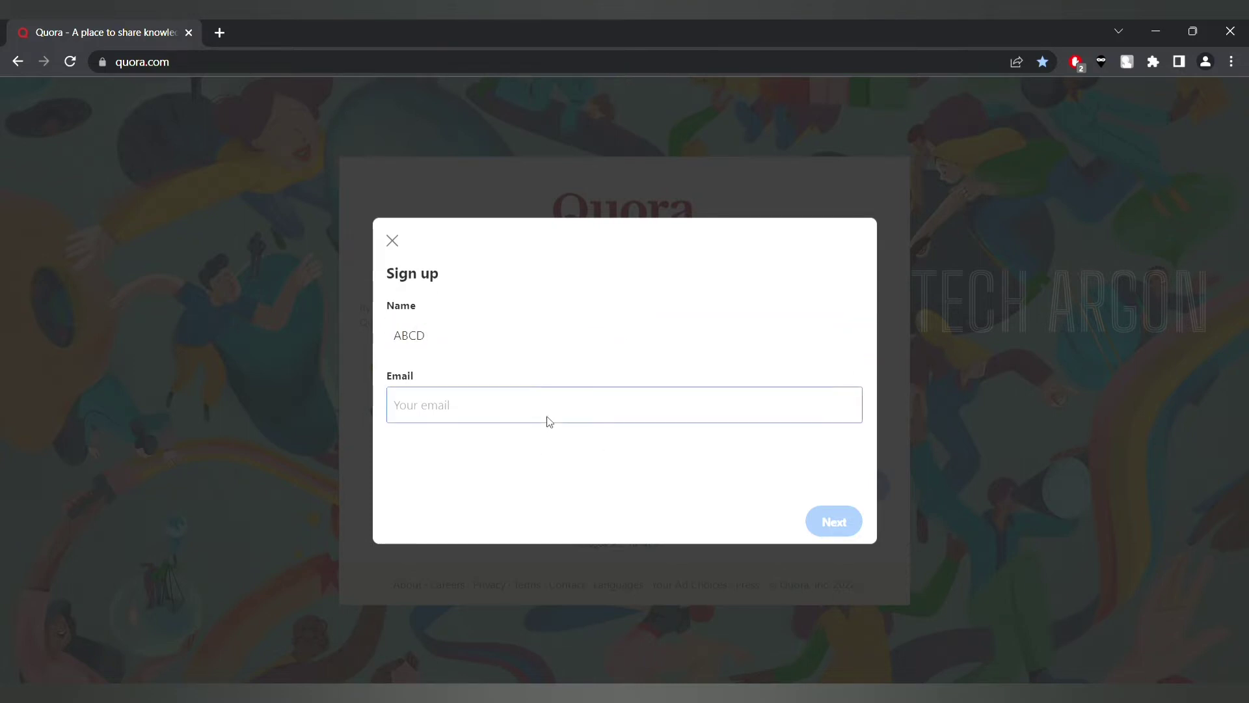
click(225, 23)
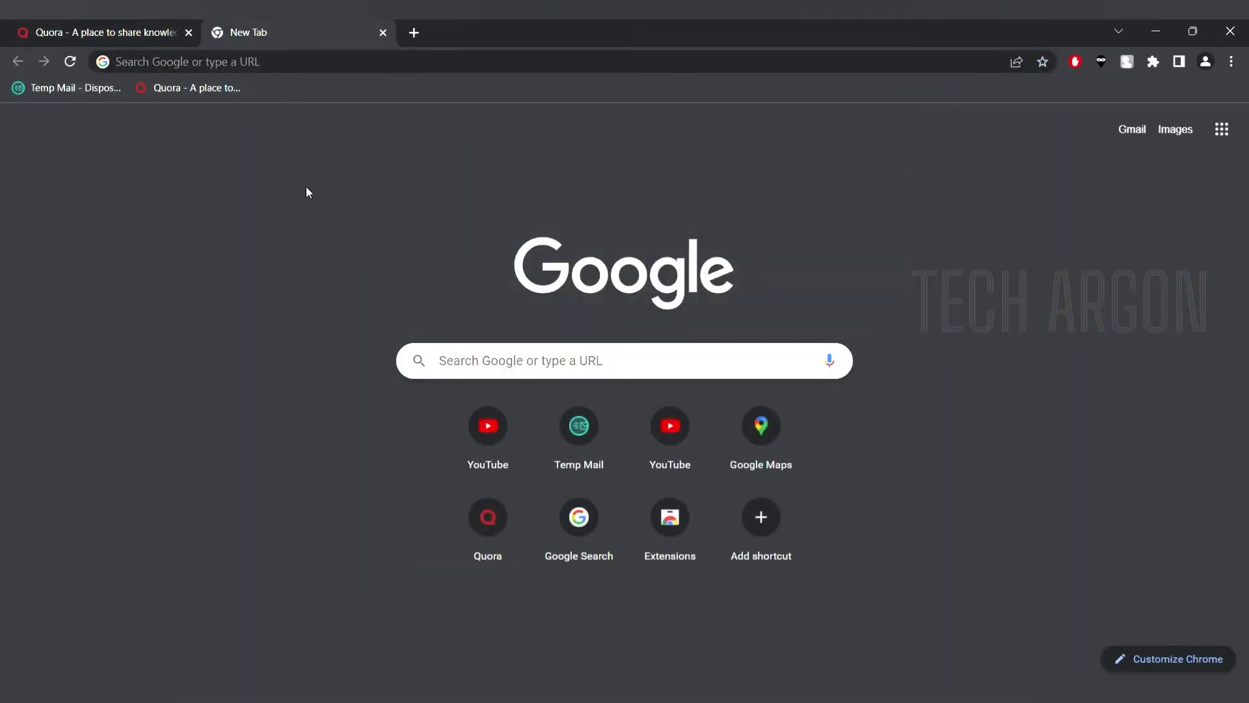
Step: Load Temp Mail in the new tab and delete the old address to get a fresh one
click(70, 89)
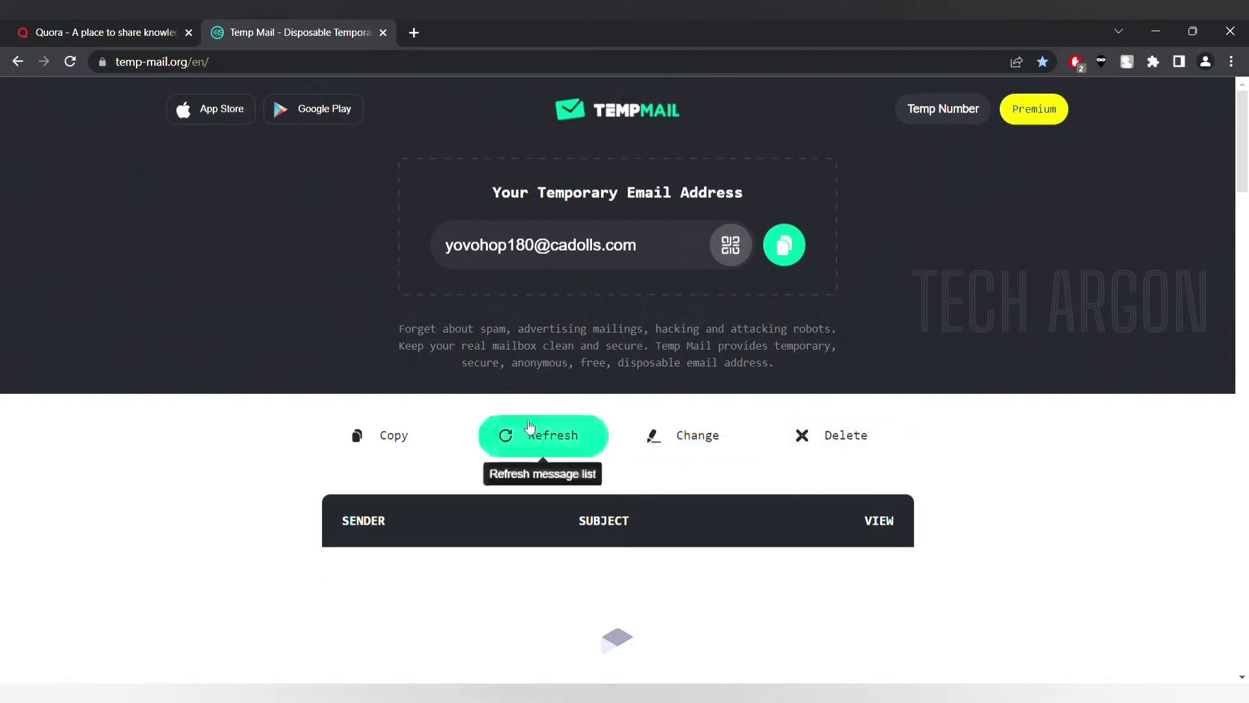
click(844, 449)
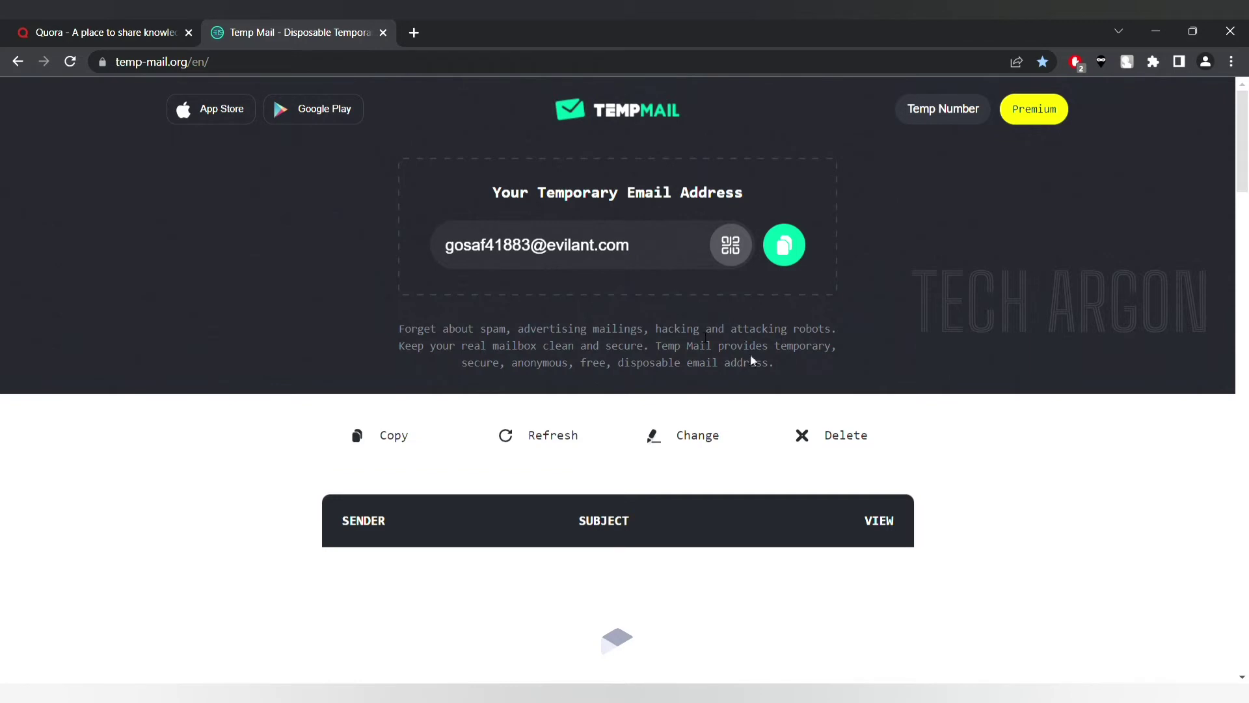
scroll(750, 362, down, 4)
scroll(750, 363, up, 4)
scroll(715, 314, down, 4)
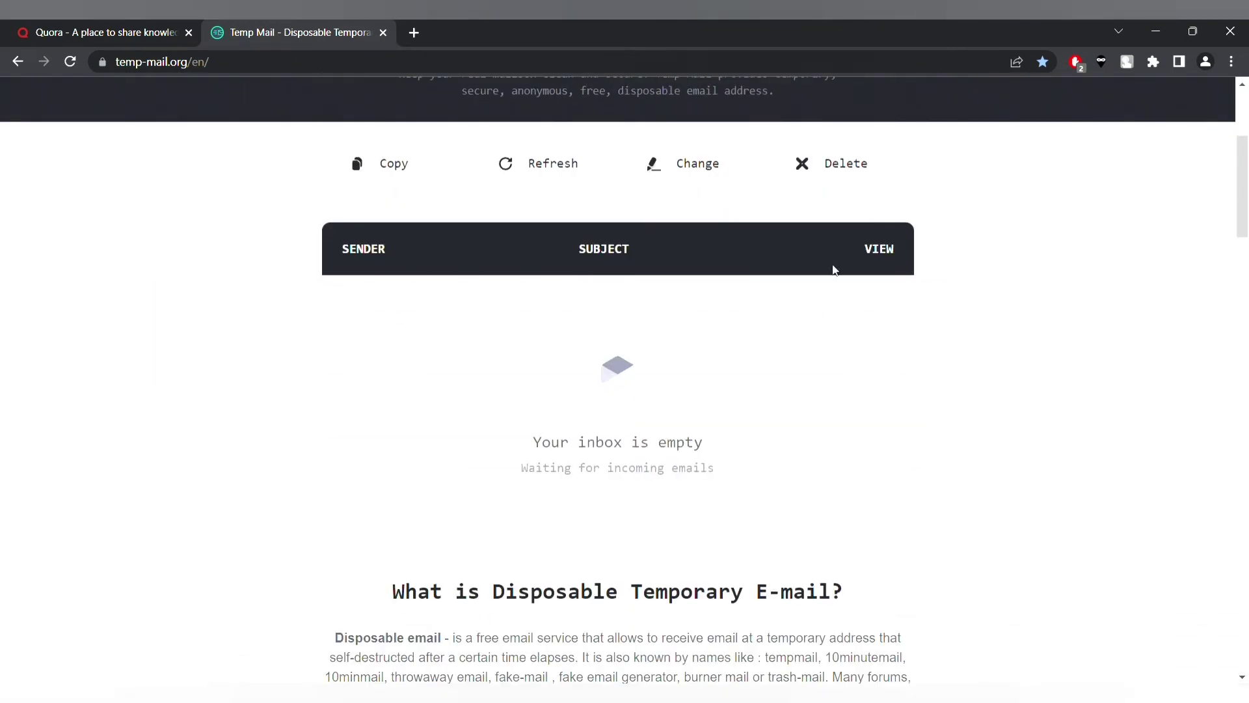
scroll(507, 508, up, 4)
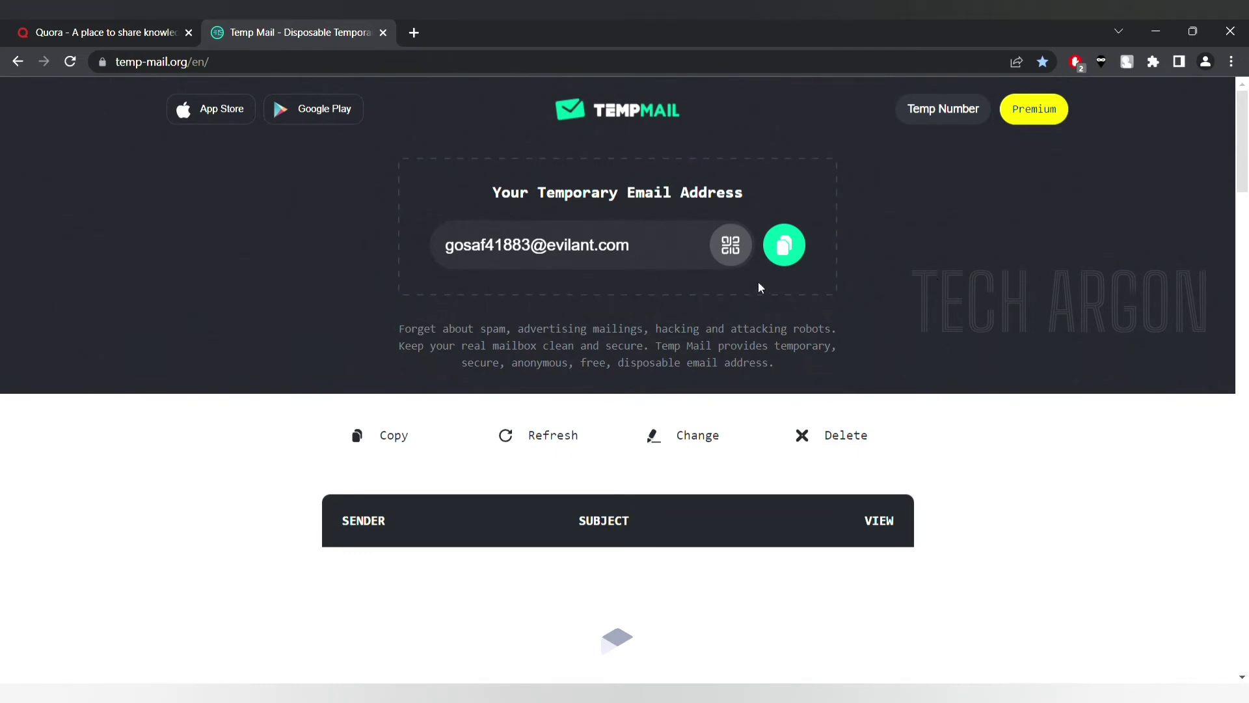
Step: Copy the new temporary address and go back to the Quora sign-up form
click(782, 259)
click(784, 247)
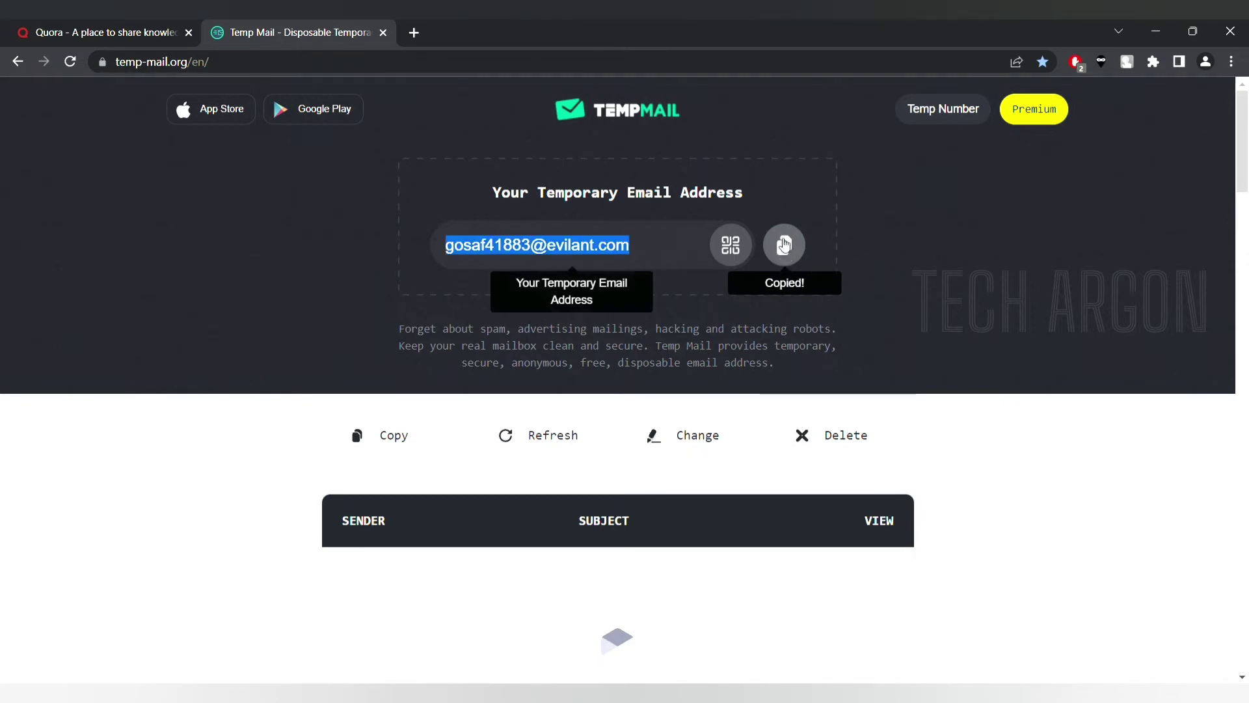
click(109, 29)
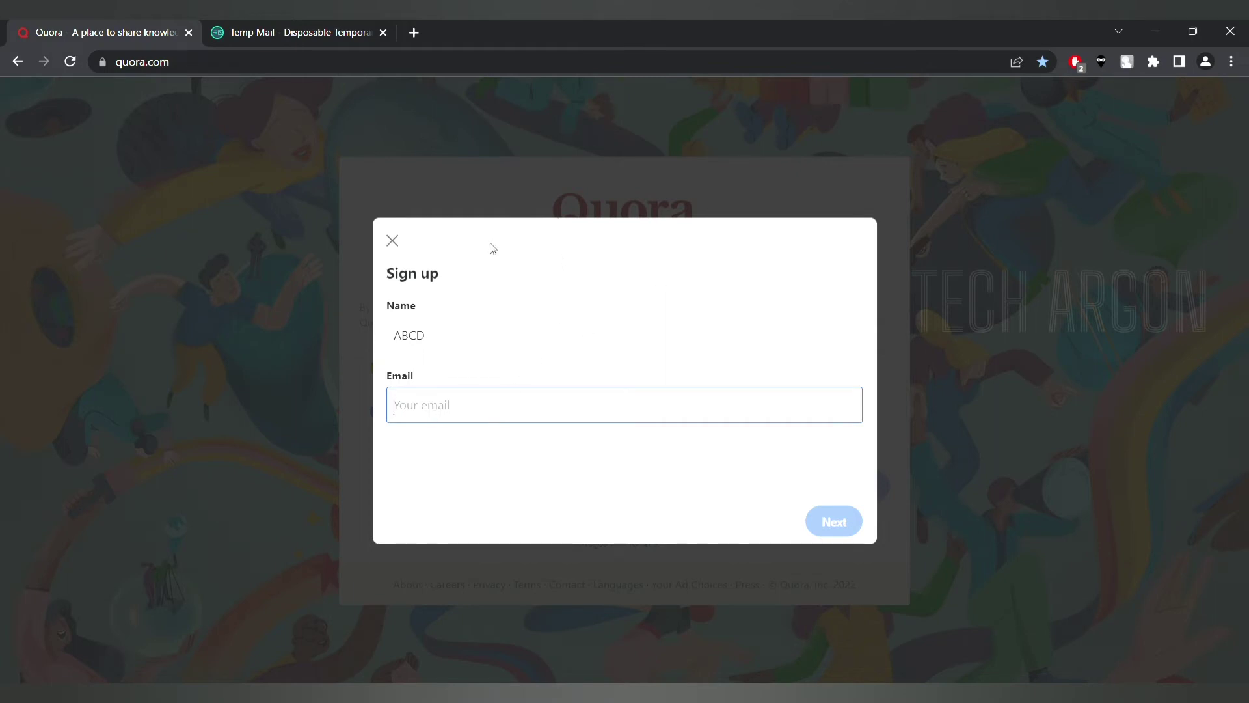
Step: Paste the temporary address into Quora's Email field and continue to the confirmation-code step
key(ctrl+v)
click(821, 523)
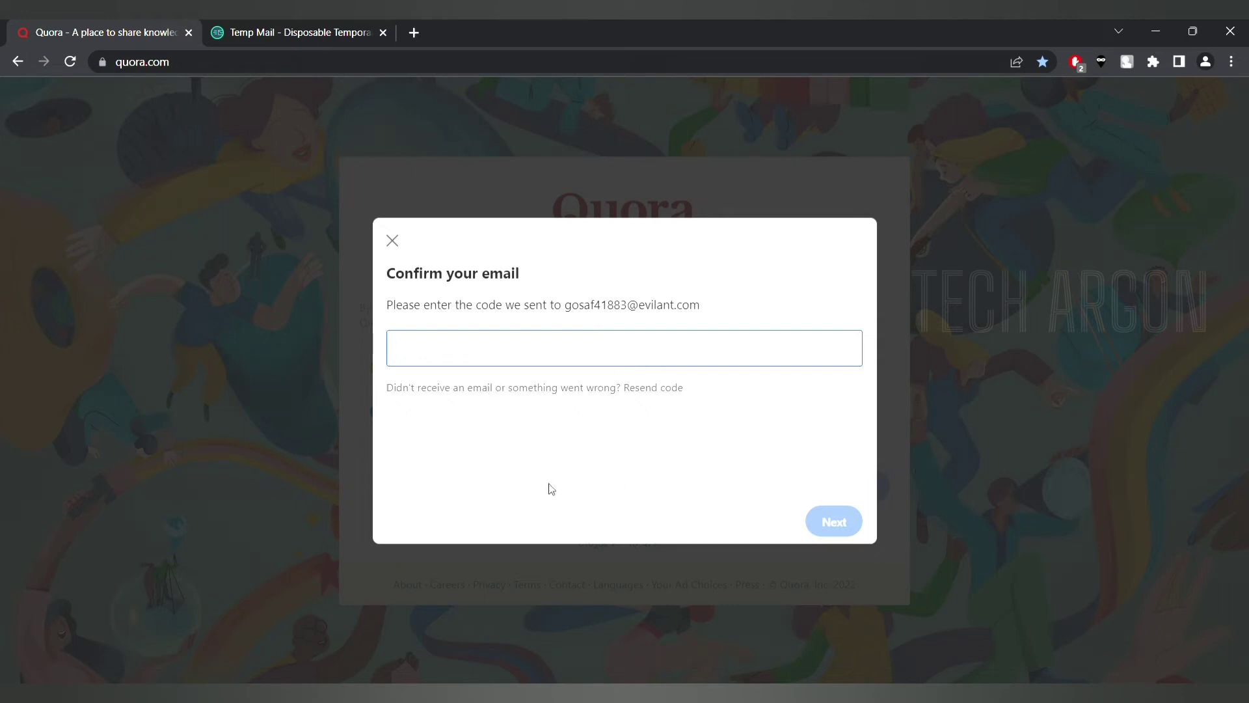
Step: Open Quora's Email Confirmation message in the Temp Mail inbox and select the verification code
click(304, 30)
scroll(494, 453, down, 4)
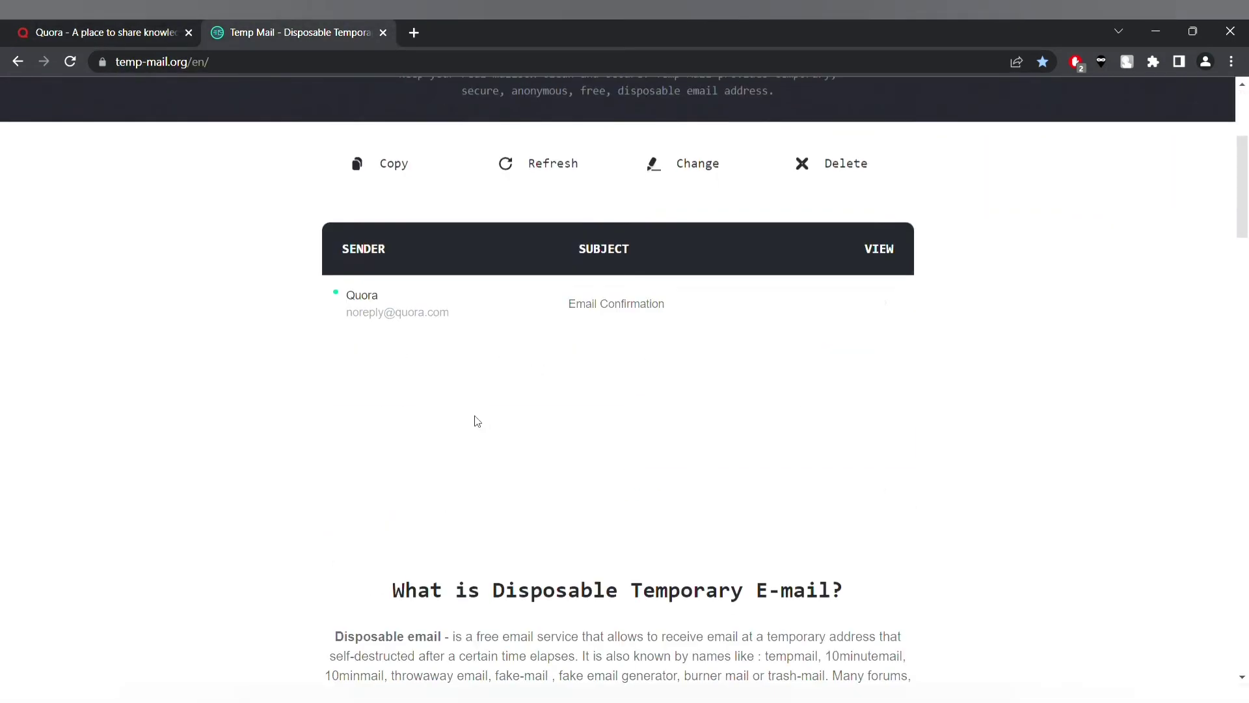
scroll(475, 421, up, 4)
scroll(388, 394, down, 2)
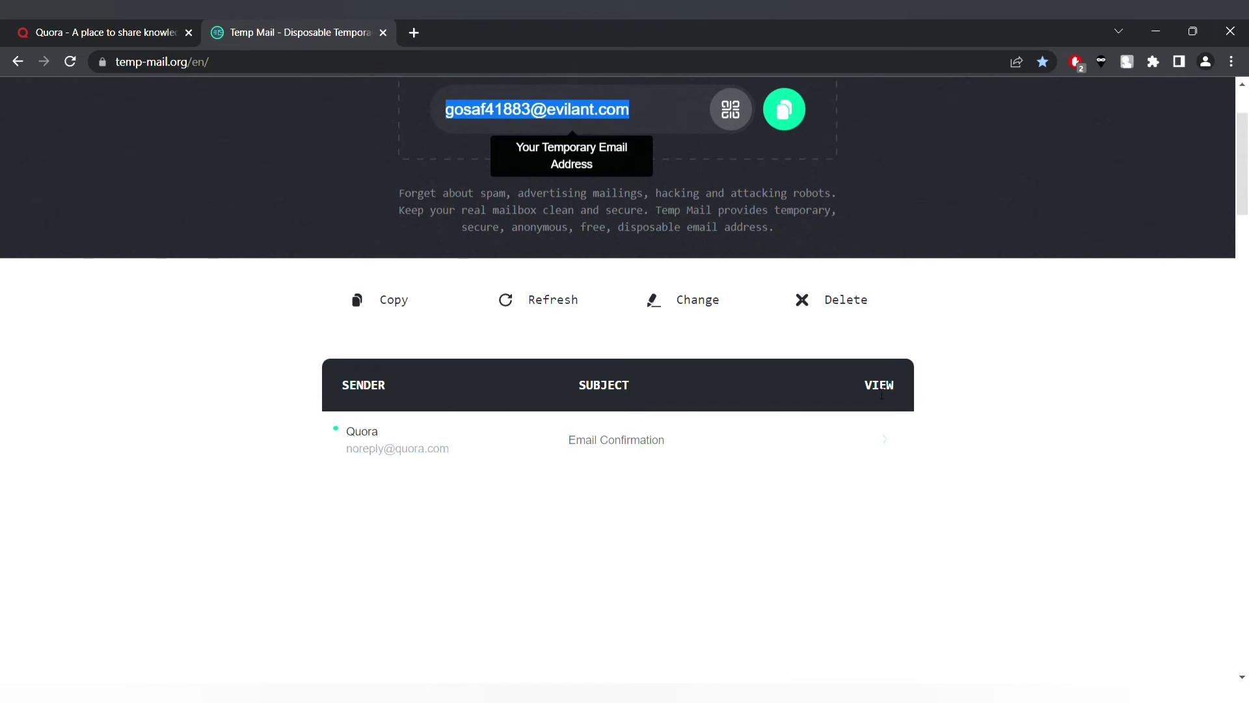
scroll(920, 440, up, 2)
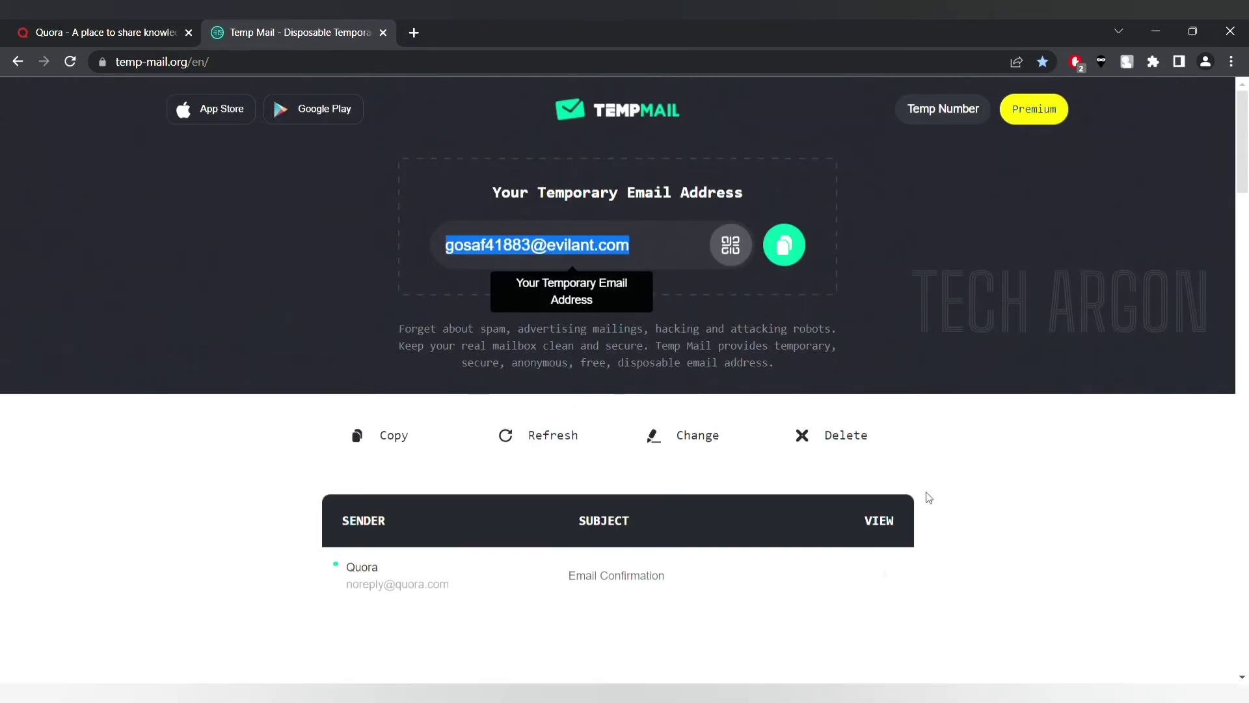
scroll(812, 521, down, 2)
click(605, 449)
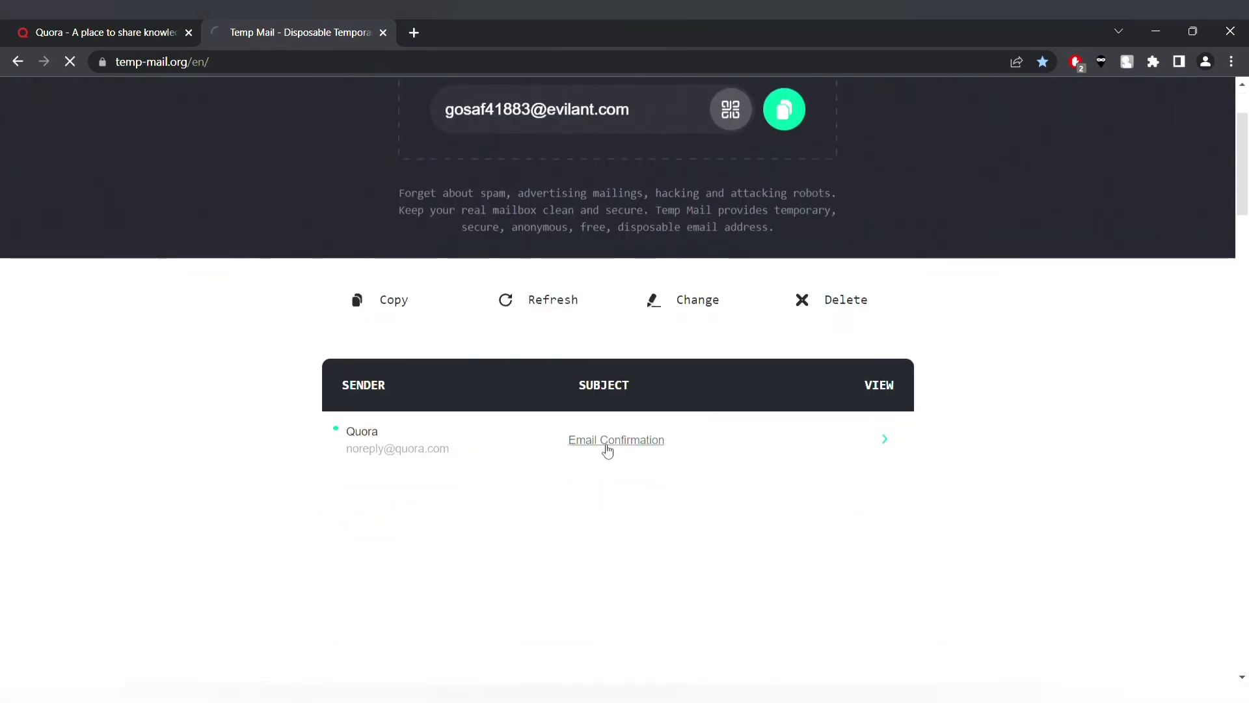
scroll(618, 462, down, 4)
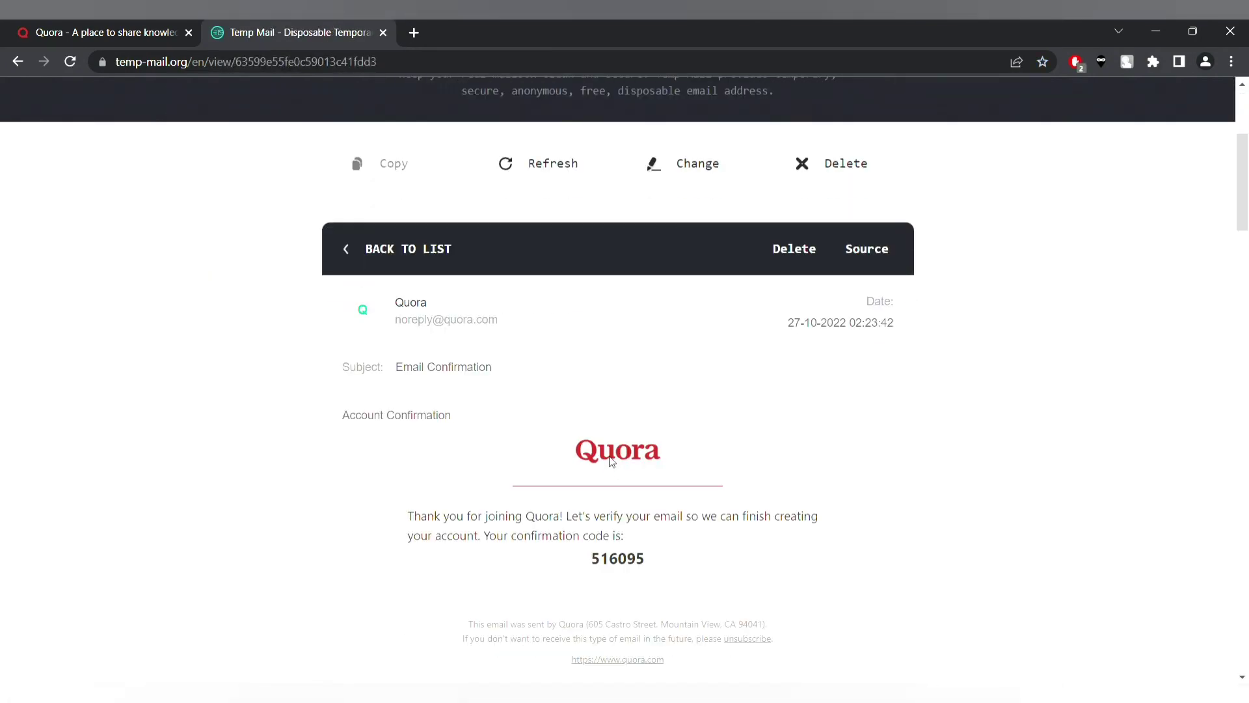
scroll(611, 461, down, 4)
drag(591, 297, 655, 300)
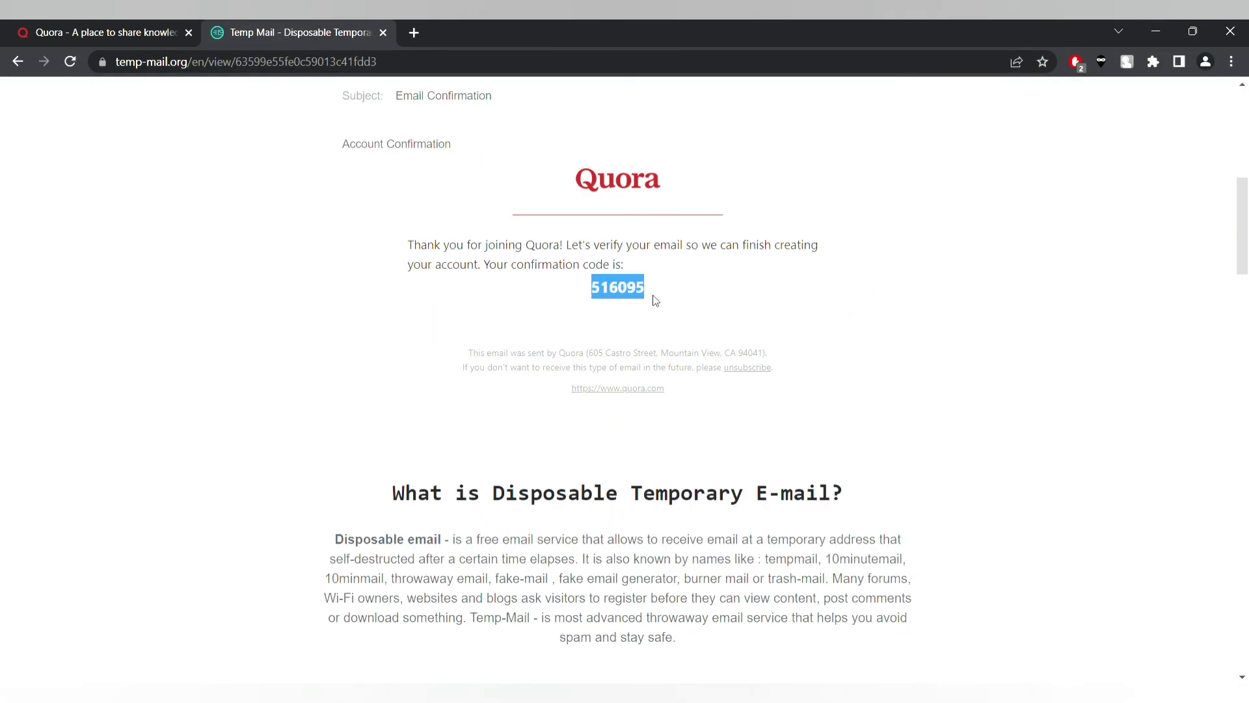
scroll(659, 300, up, 8)
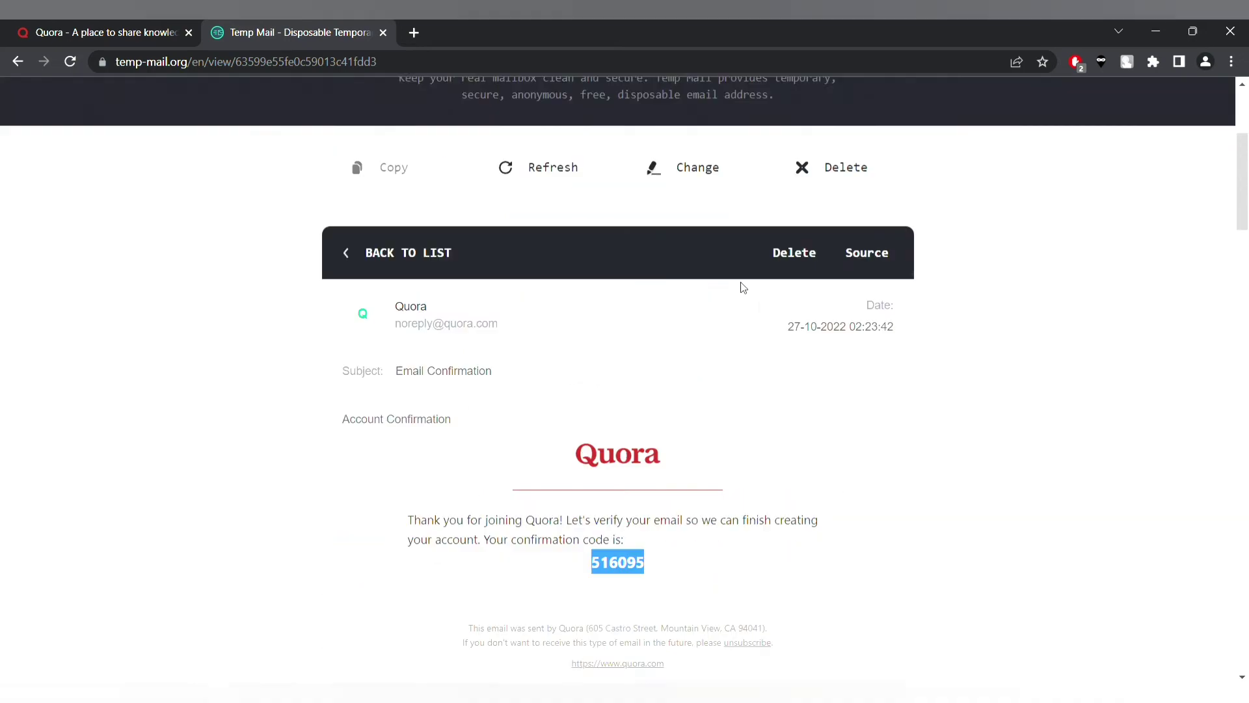
Step: Paste the emailed confirmation code into Quora, submit it, and enter an account password
click(106, 33)
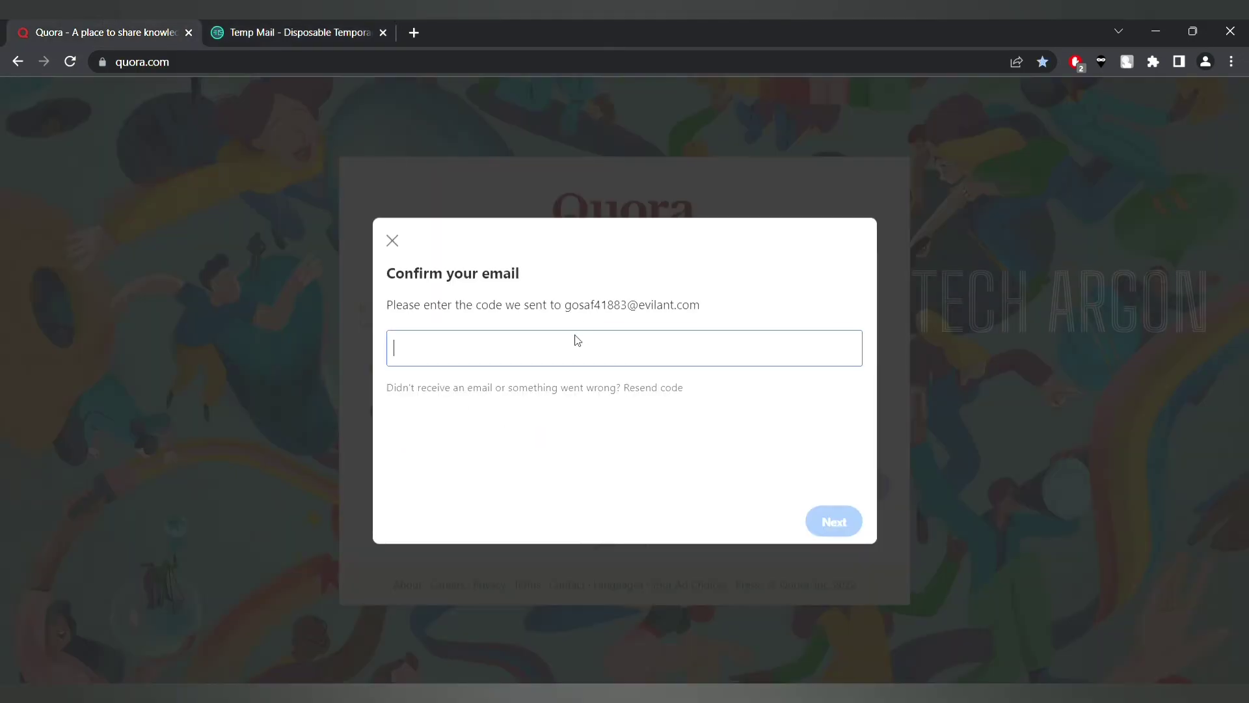
key(ctrl+v)
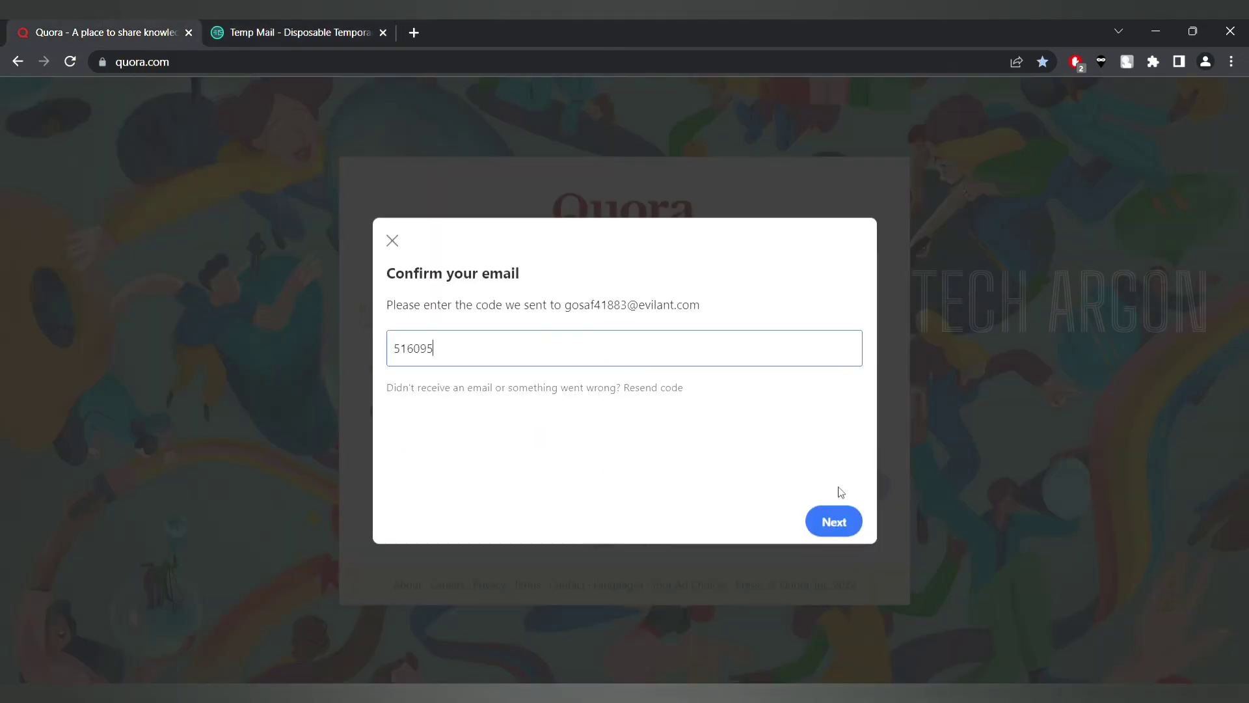
click(828, 515)
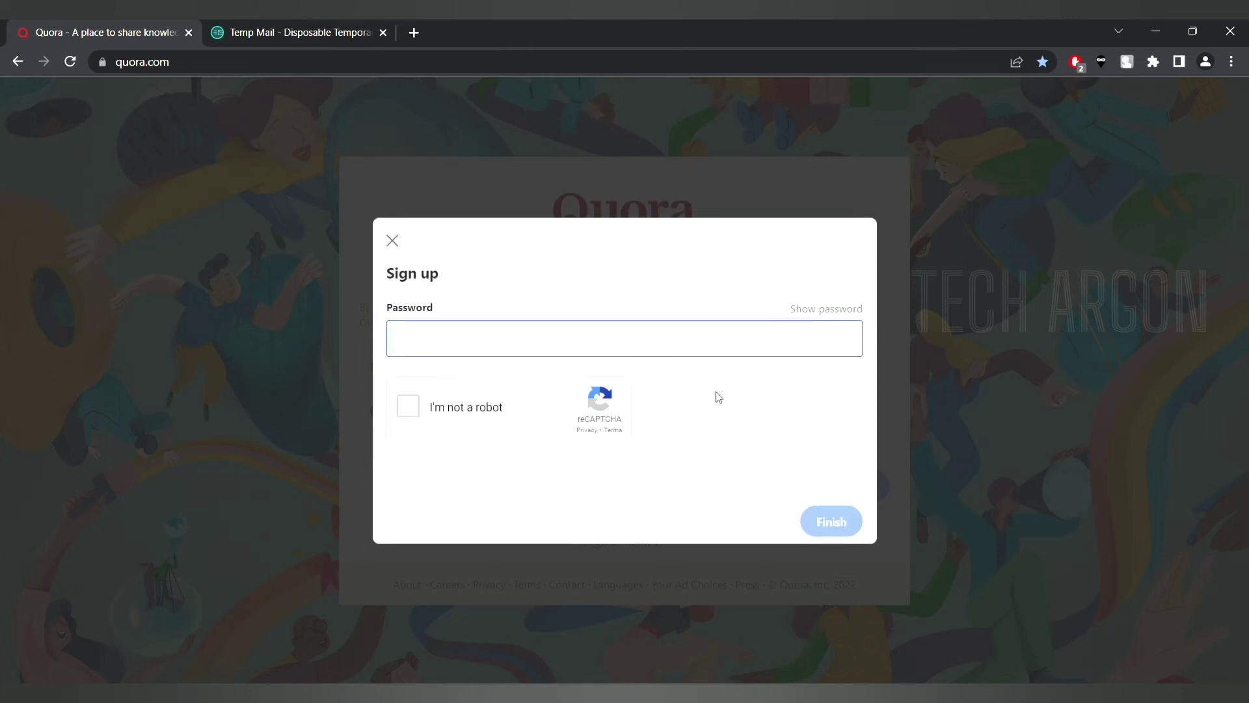
text(****)
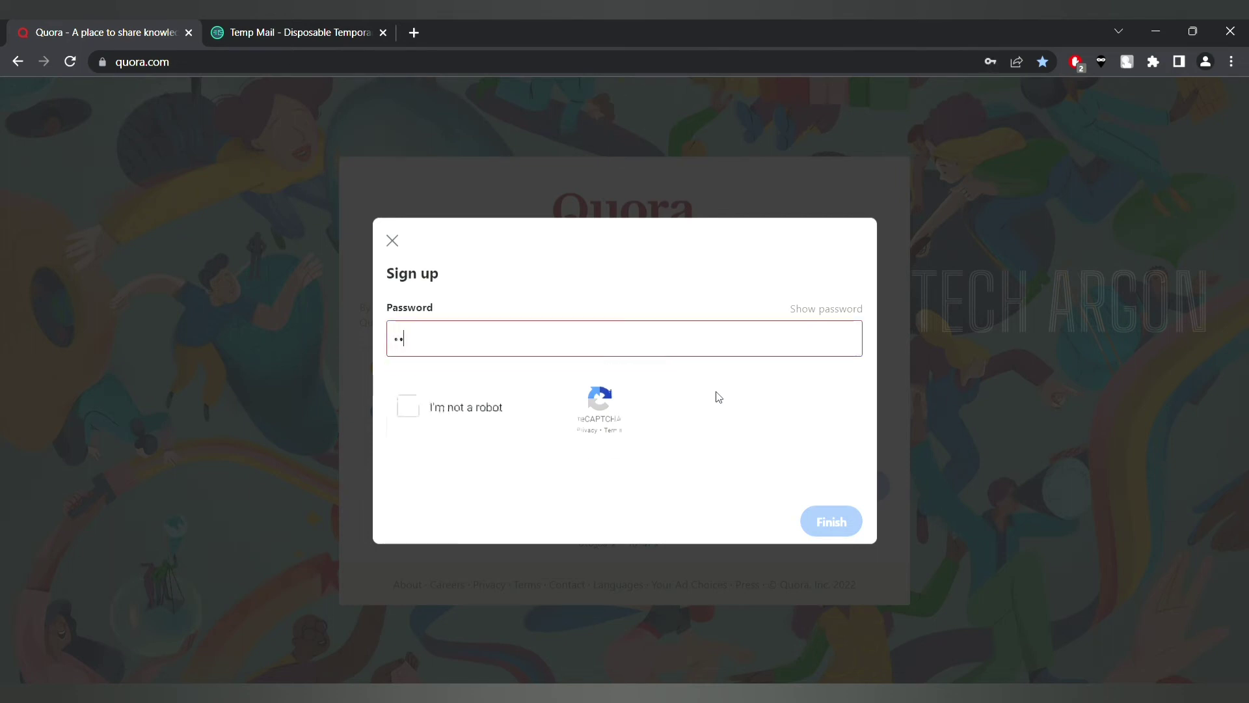
text(**)
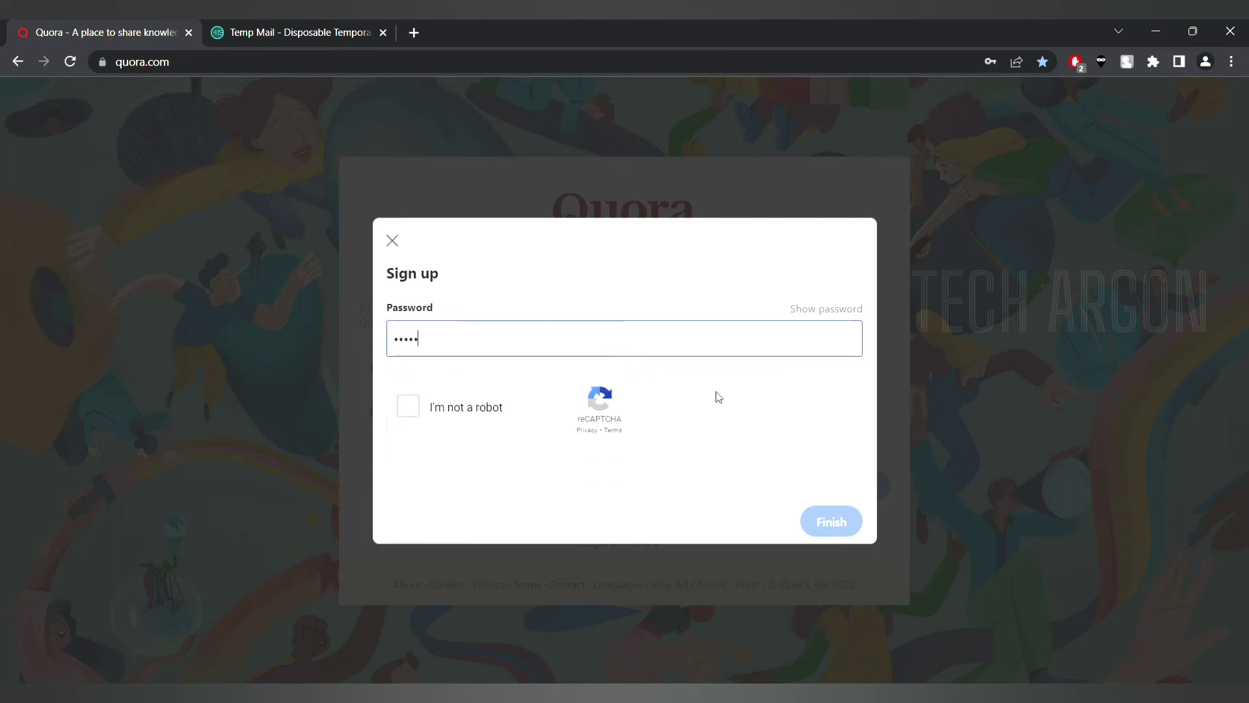
text(***)
Step: Pass the reCAPTCHA by selecting the traffic-light tiles, then finish creating the account
click(408, 406)
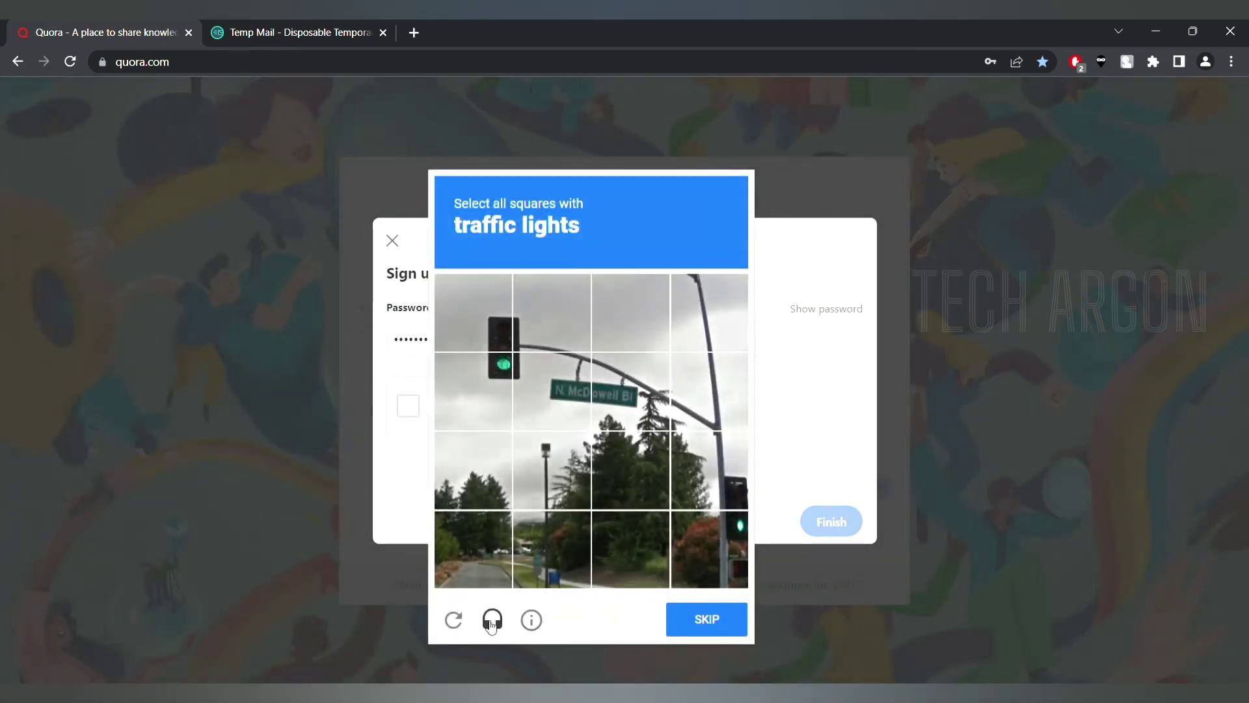
click(490, 345)
click(483, 416)
click(549, 302)
click(547, 469)
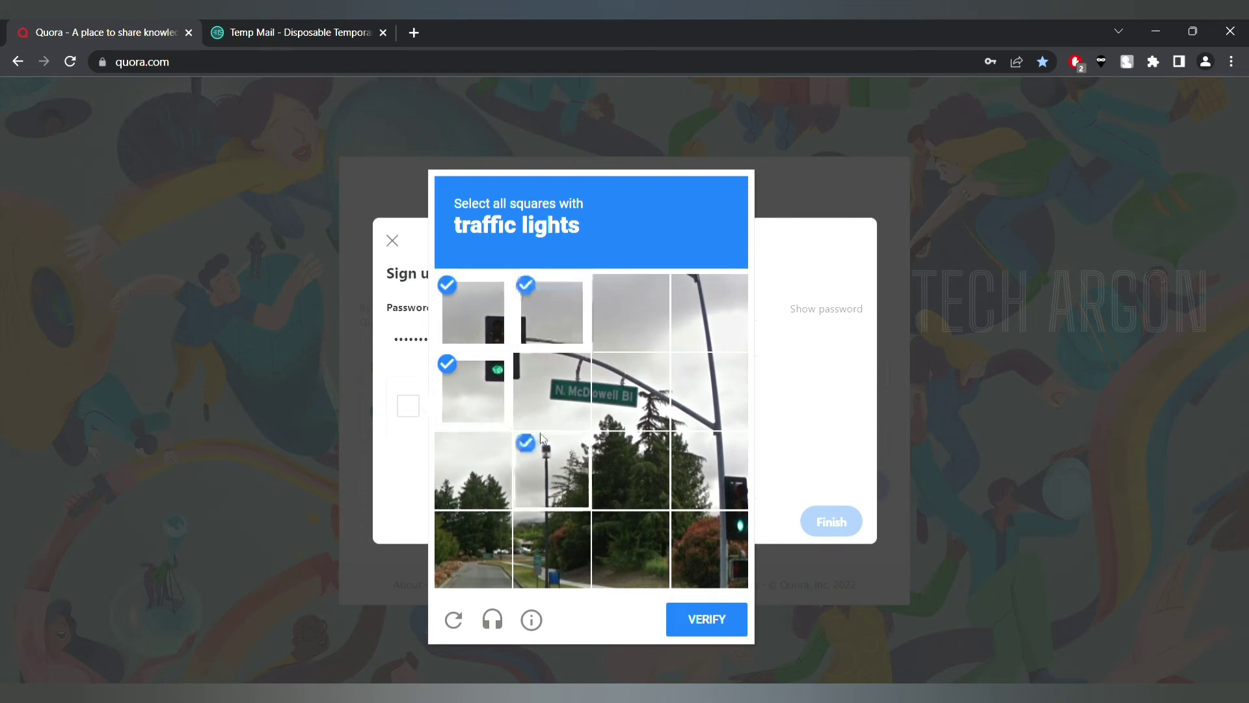
click(544, 391)
click(692, 618)
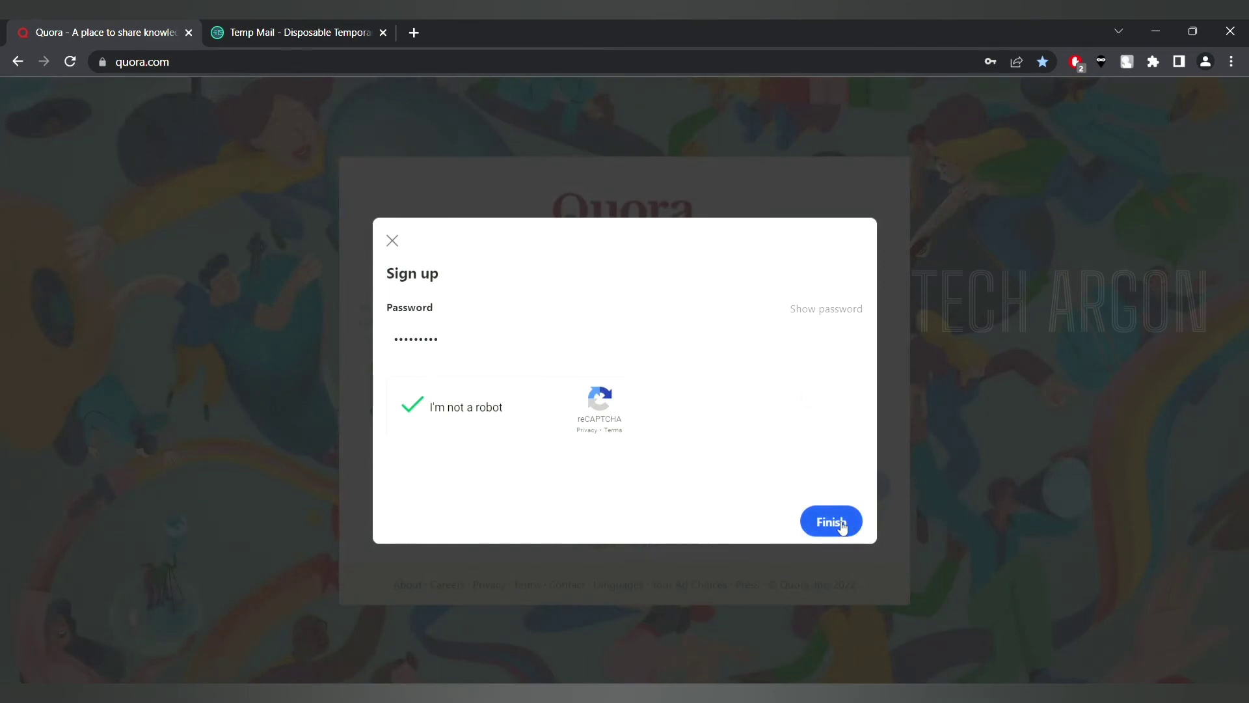
click(831, 521)
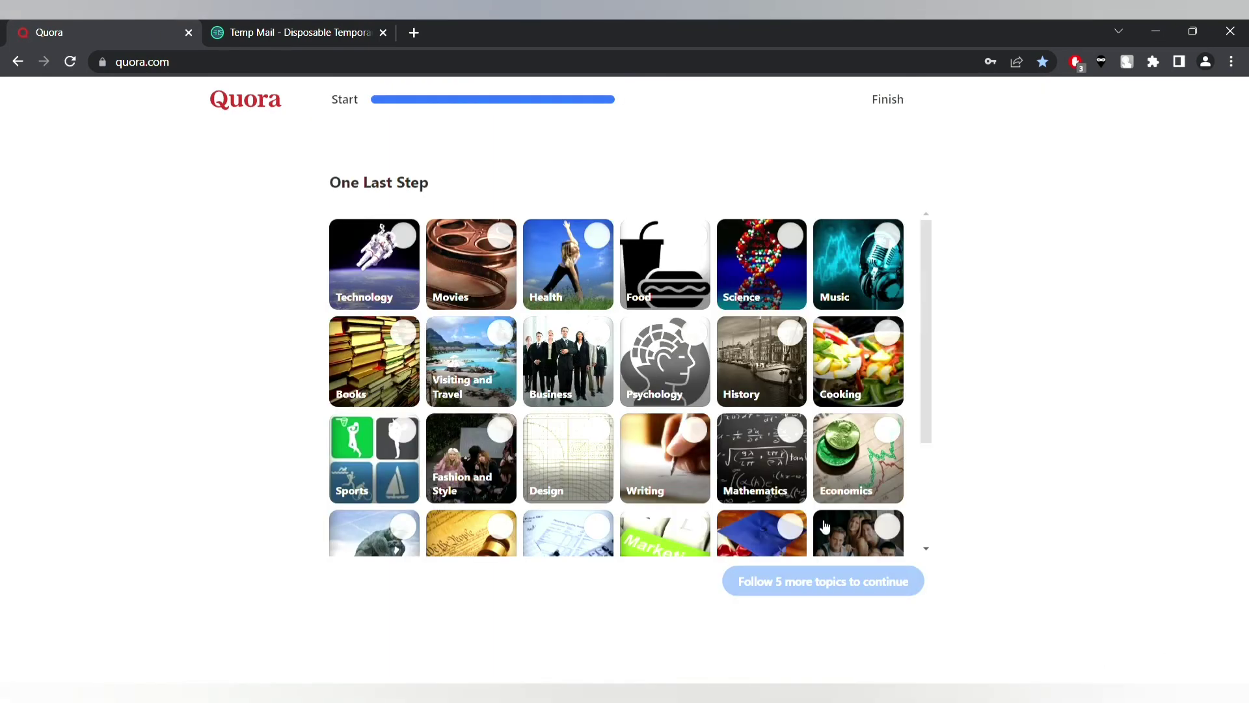
Step: Follow Movies, Visiting and Travel, Health, Food, Business, Psychology, Design and Writing, then confirm
click(482, 291)
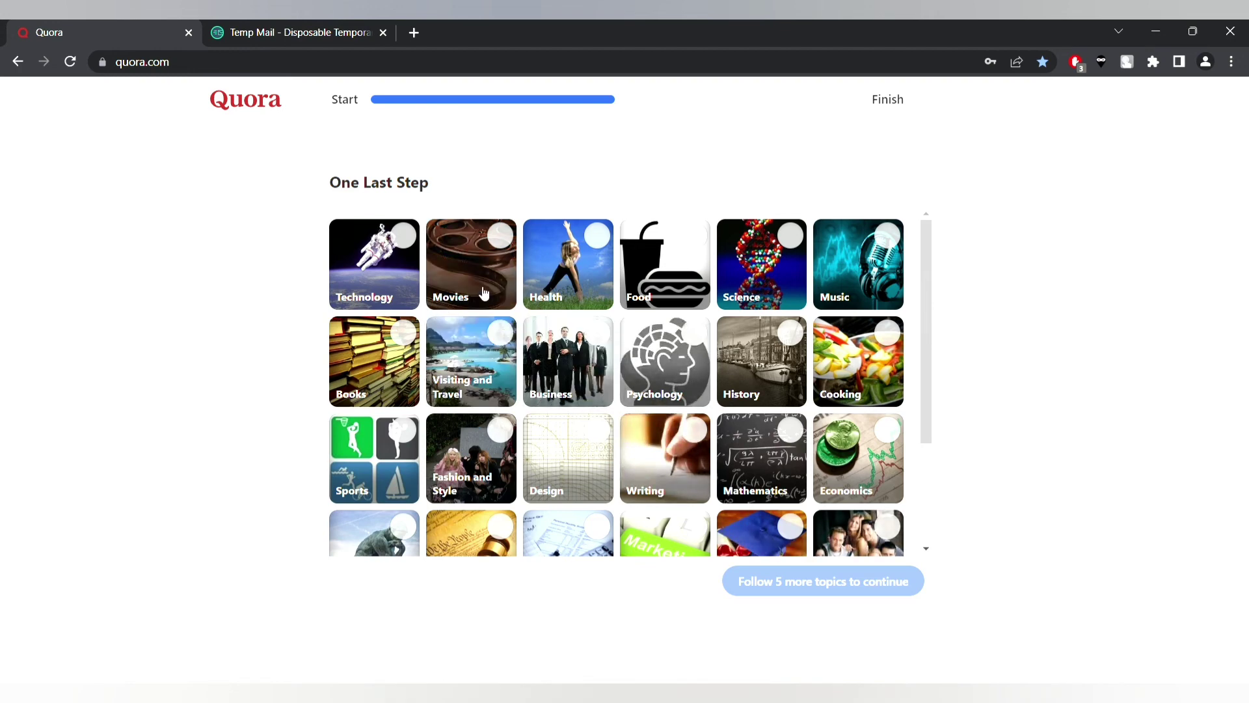
click(498, 335)
click(539, 332)
click(567, 277)
click(663, 277)
click(663, 364)
click(567, 458)
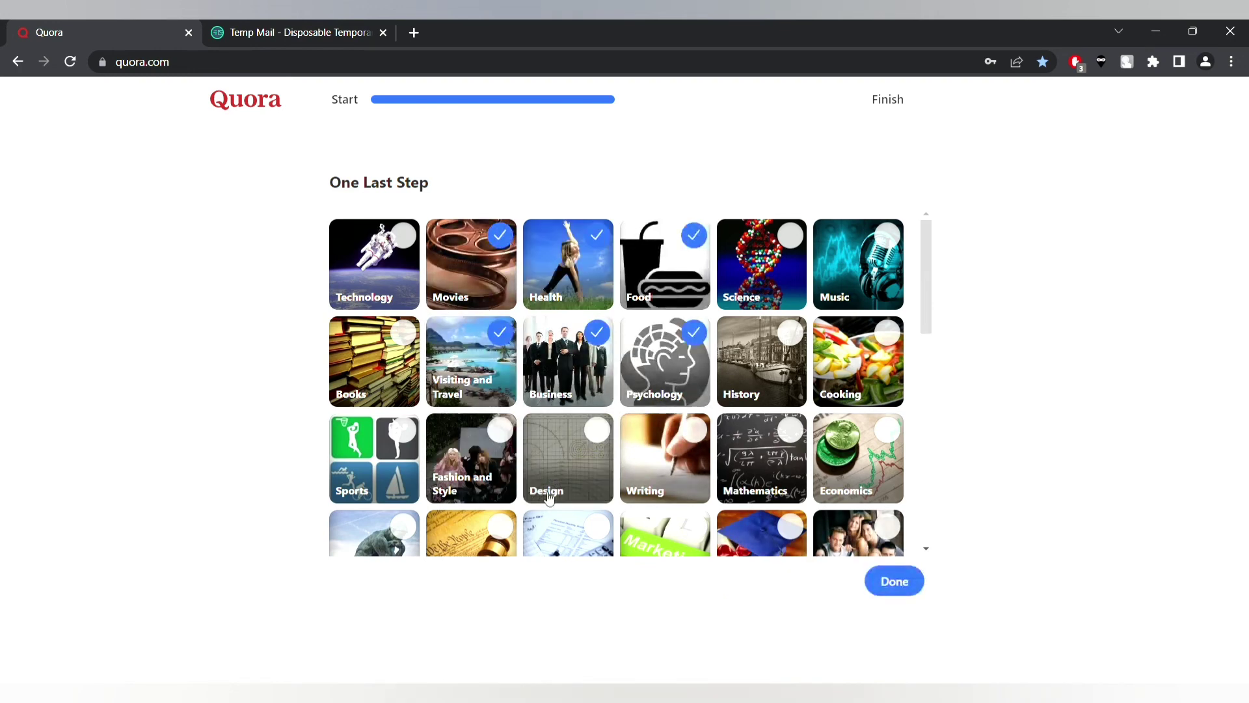
click(643, 461)
click(914, 582)
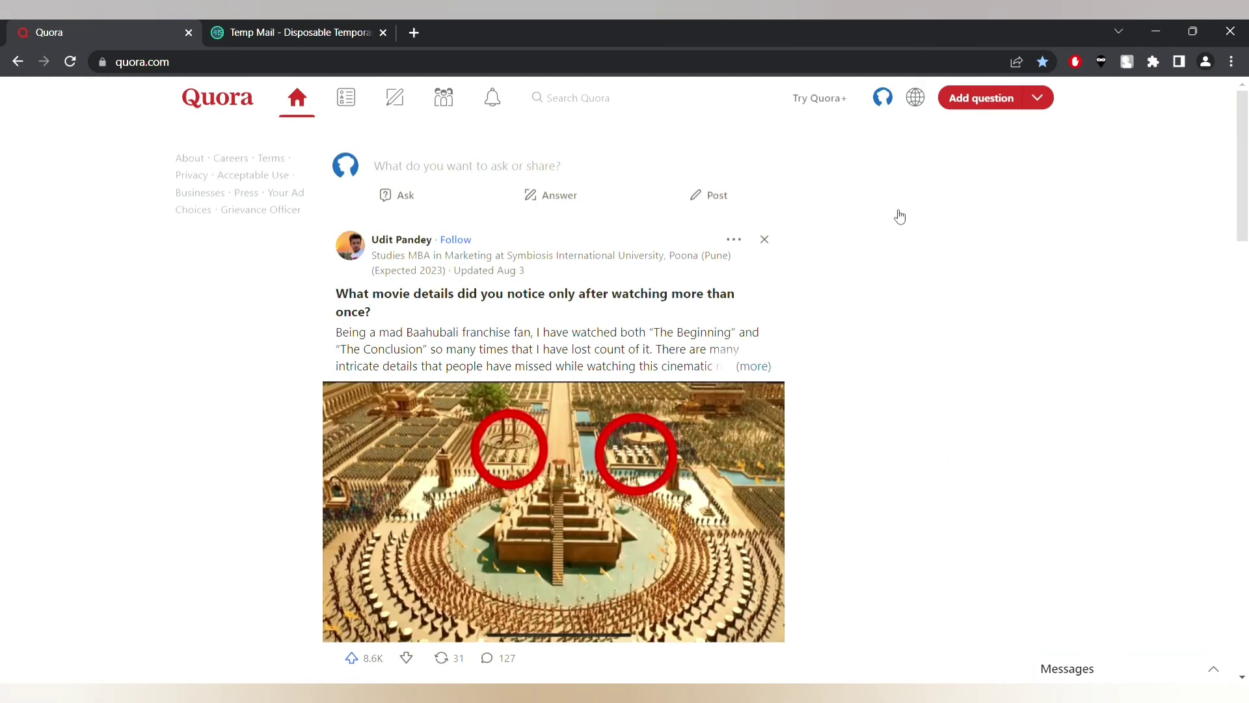
click(882, 99)
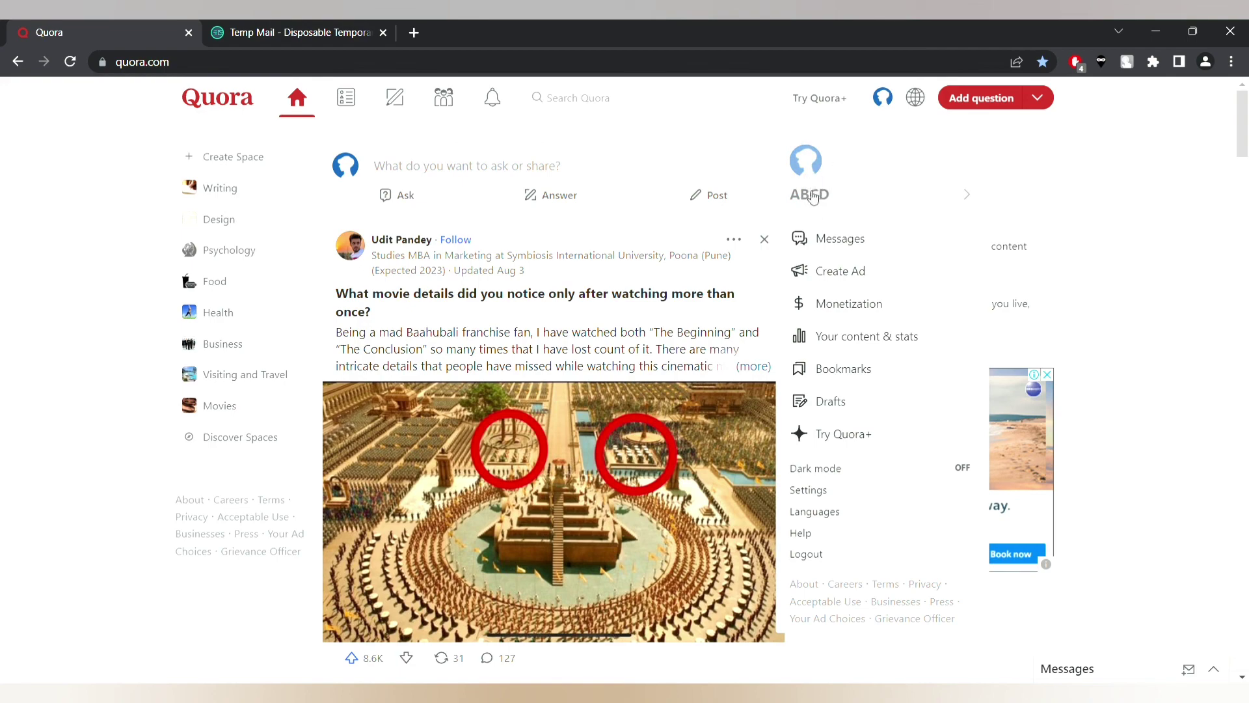
click(86, 413)
scroll(780, 430, down, 12)
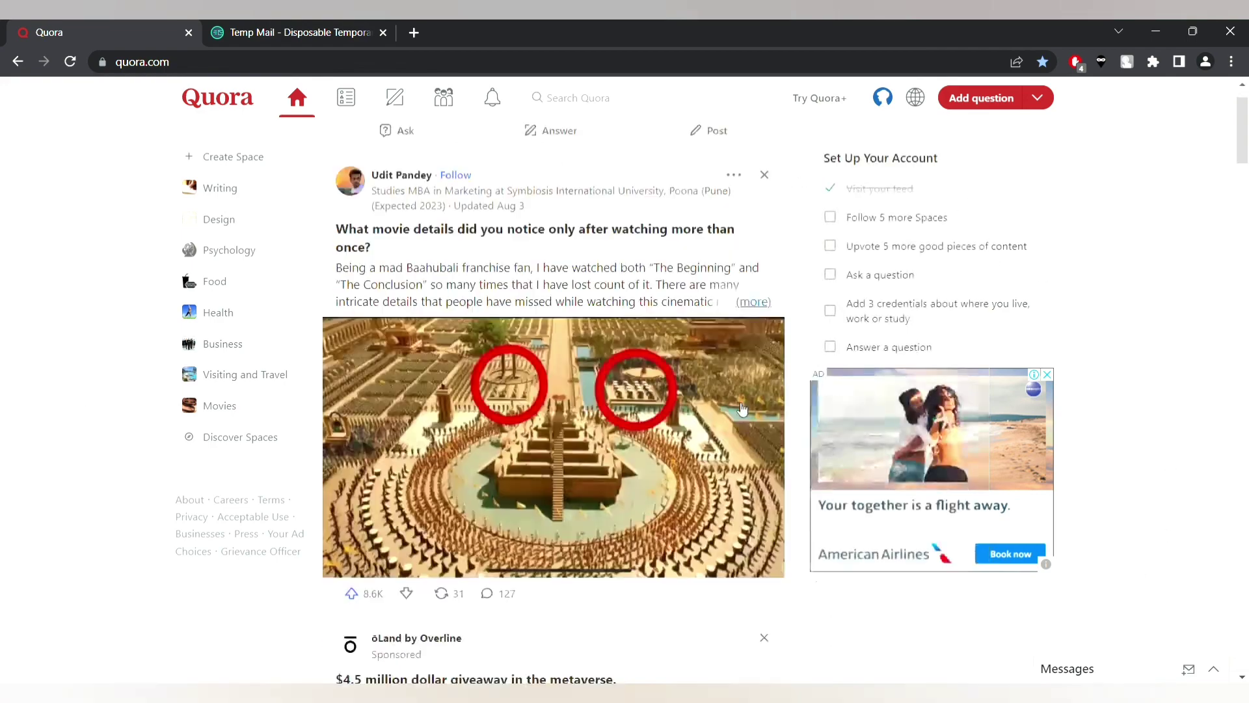
scroll(780, 430, down, 10)
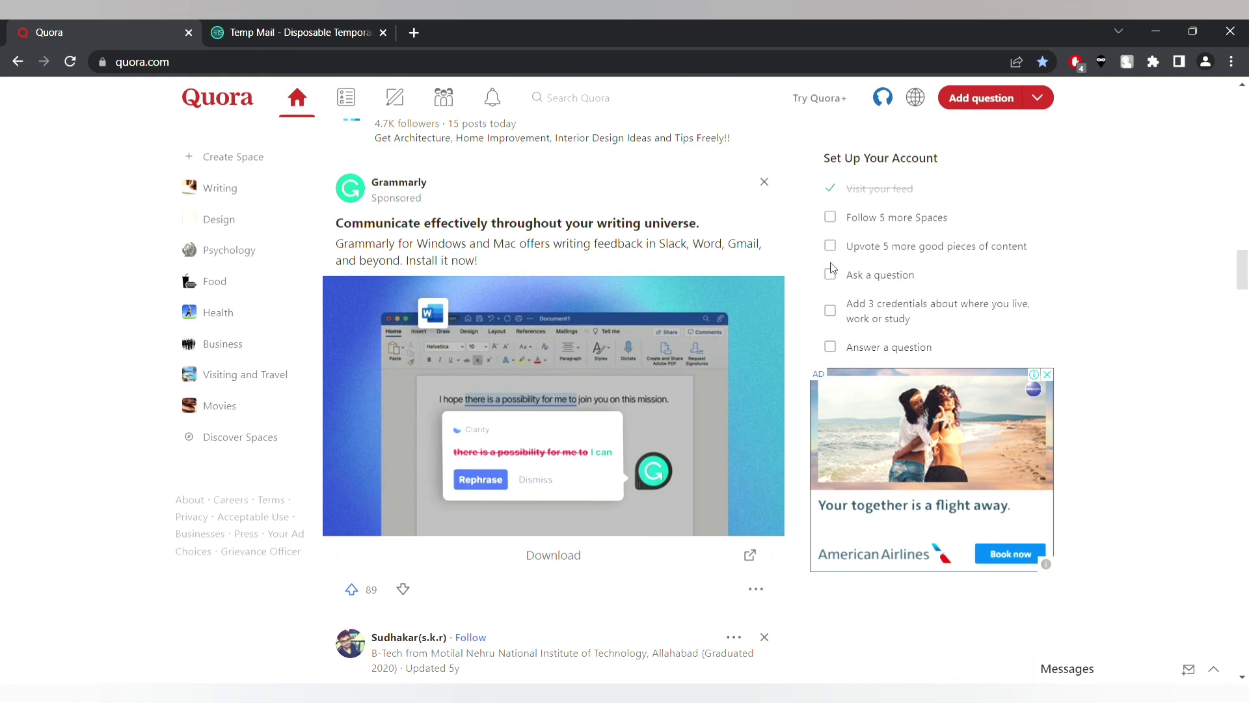
click(404, 268)
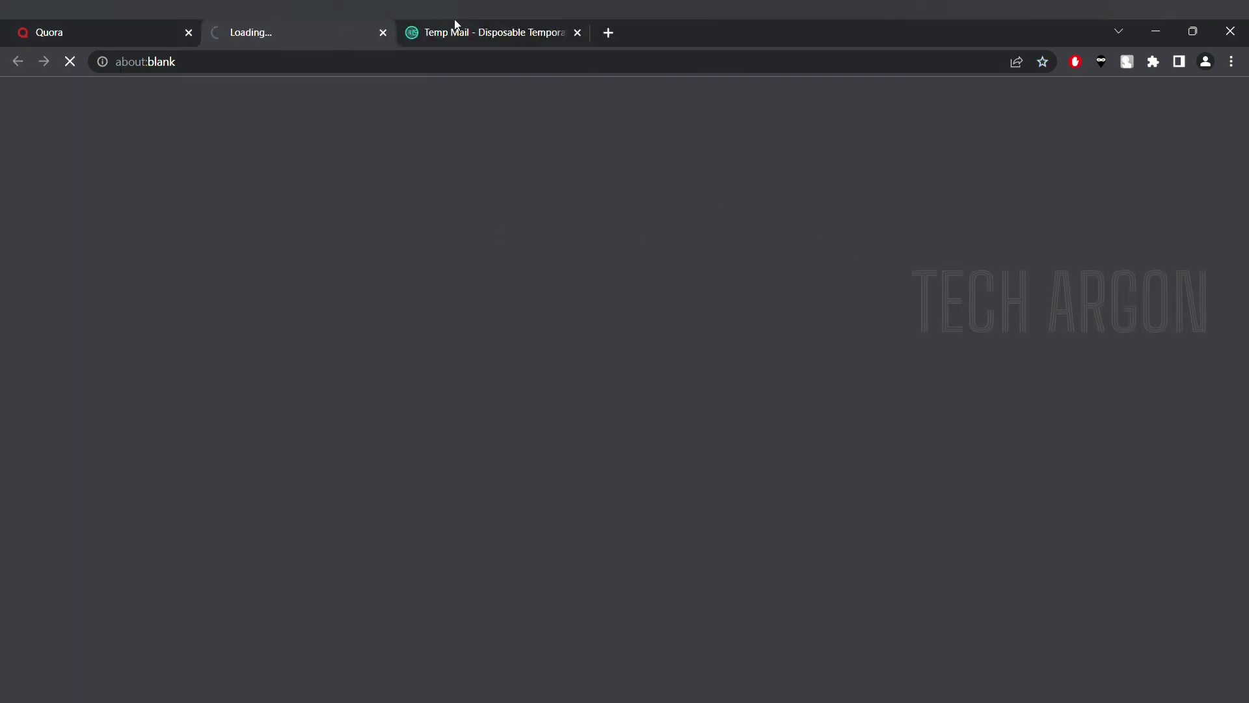
click(383, 37)
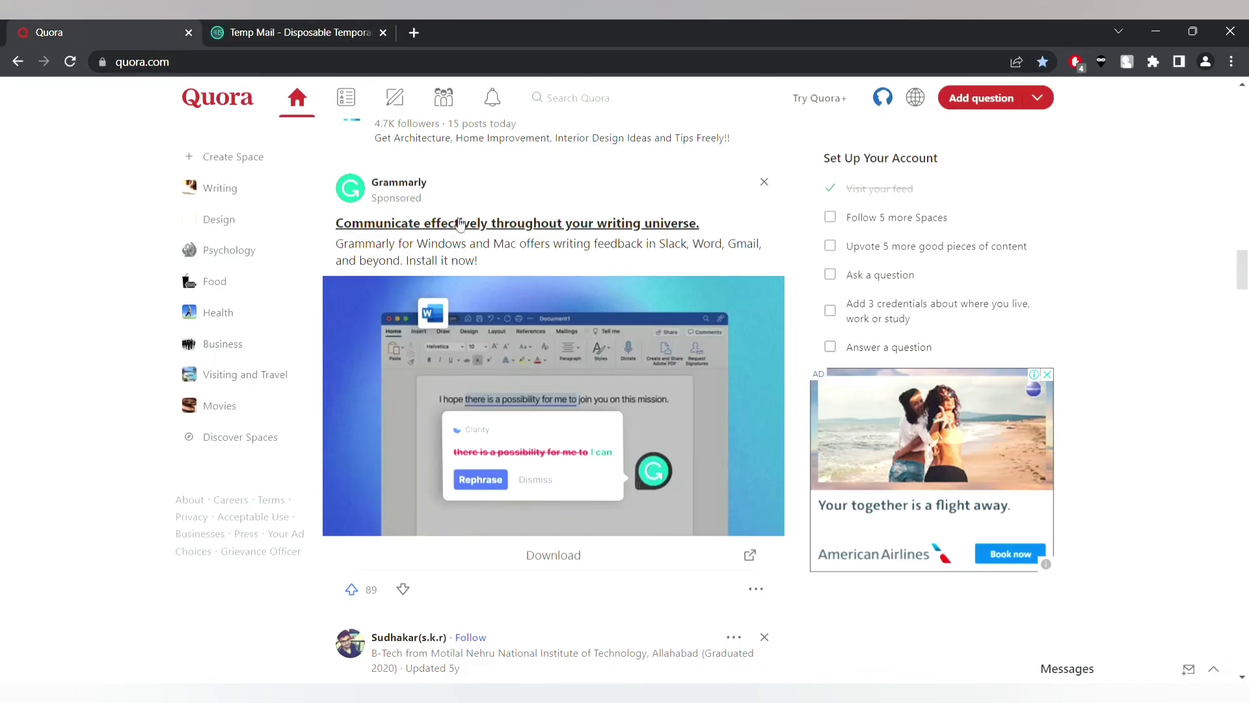
scroll(456, 226, up, 5)
scroll(455, 226, up, 10)
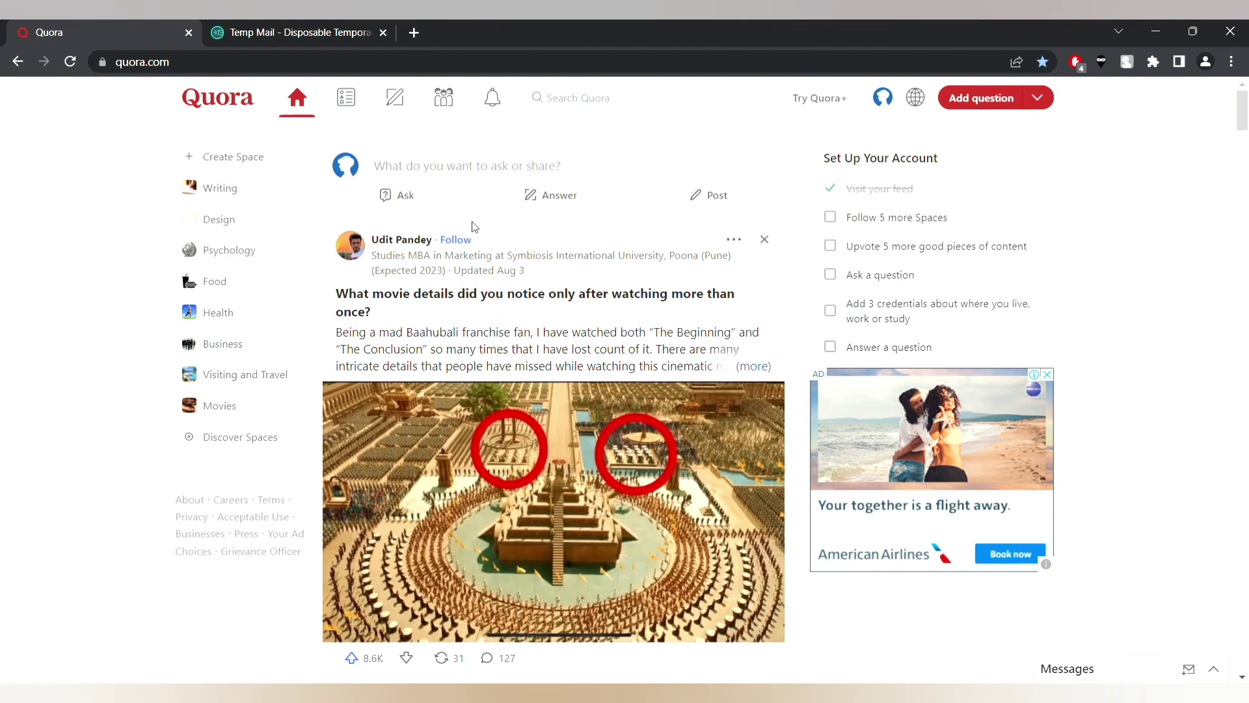
scroll(1176, 352, down, 6)
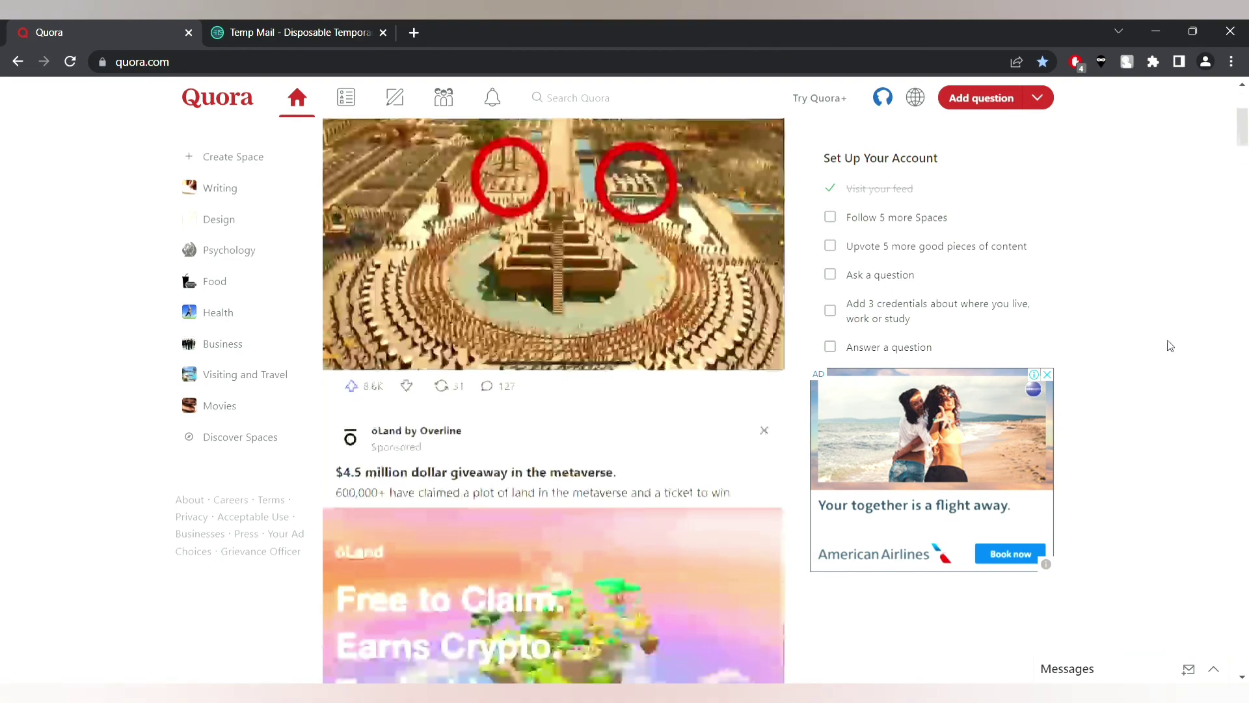
scroll(1160, 341, down, 2)
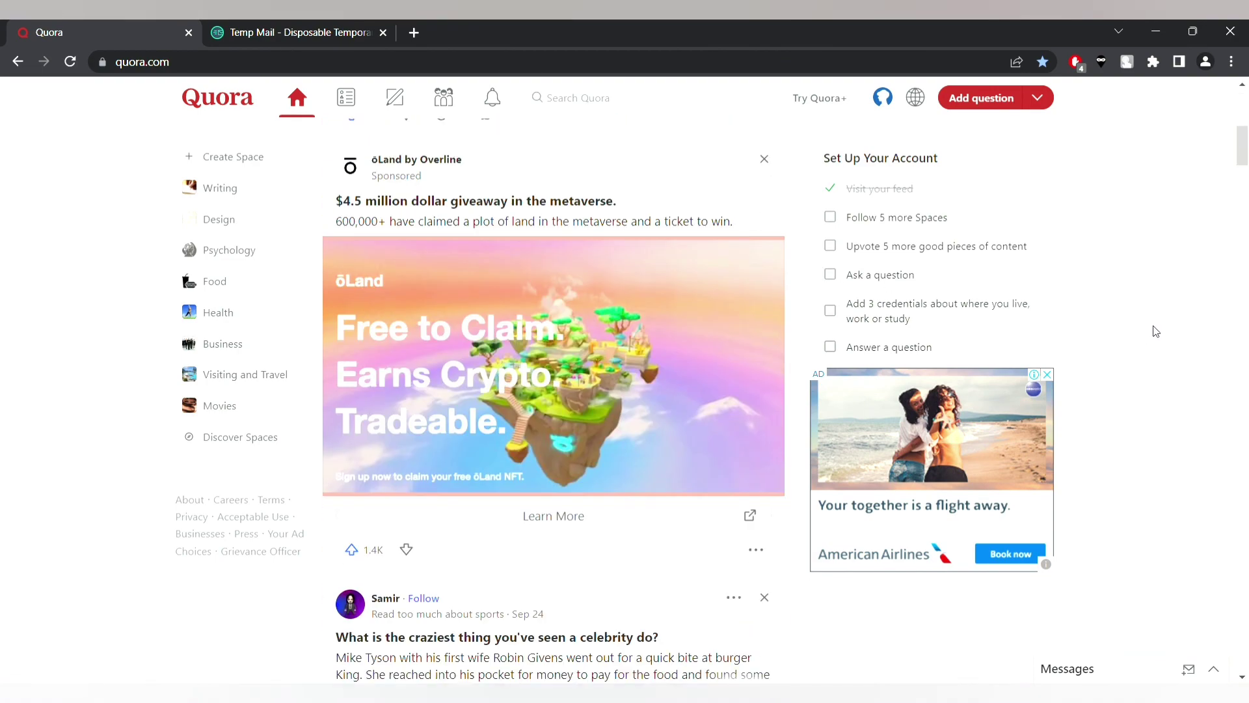